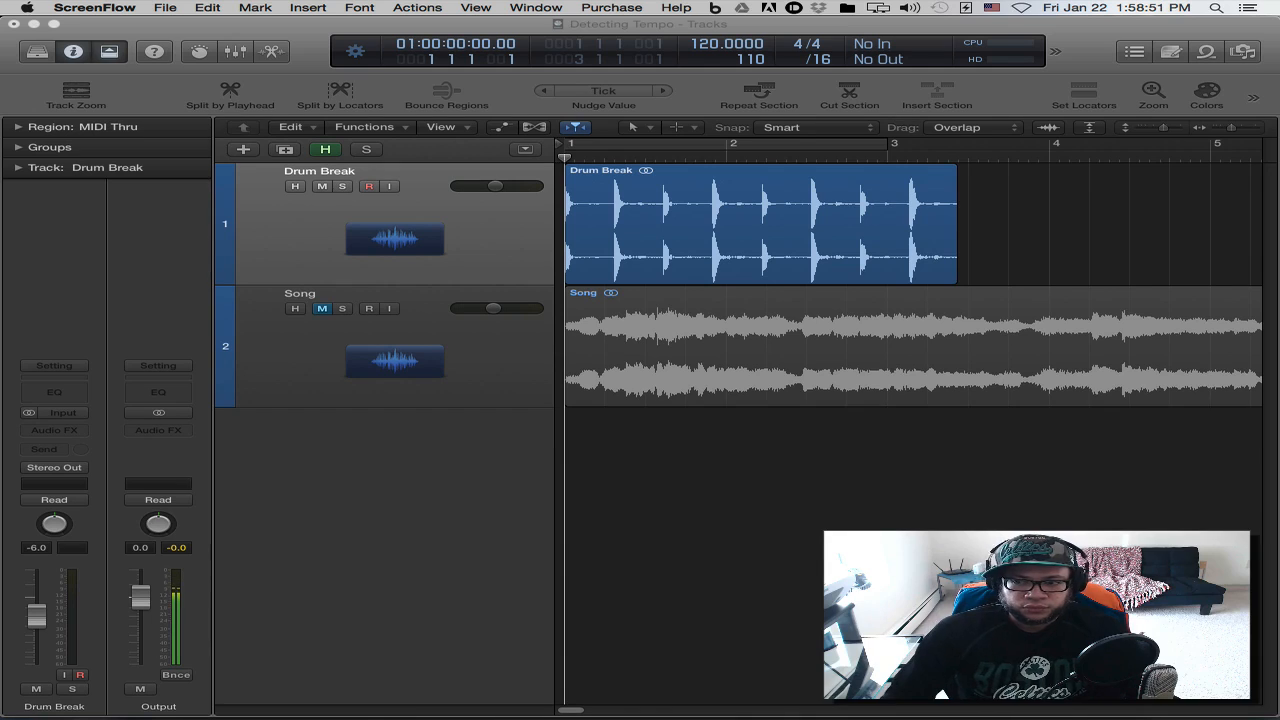
# Select the Drum Break region and set an active two-bar cycle range from bar 1 to bar 3.
pyautogui.click(1018, 184)
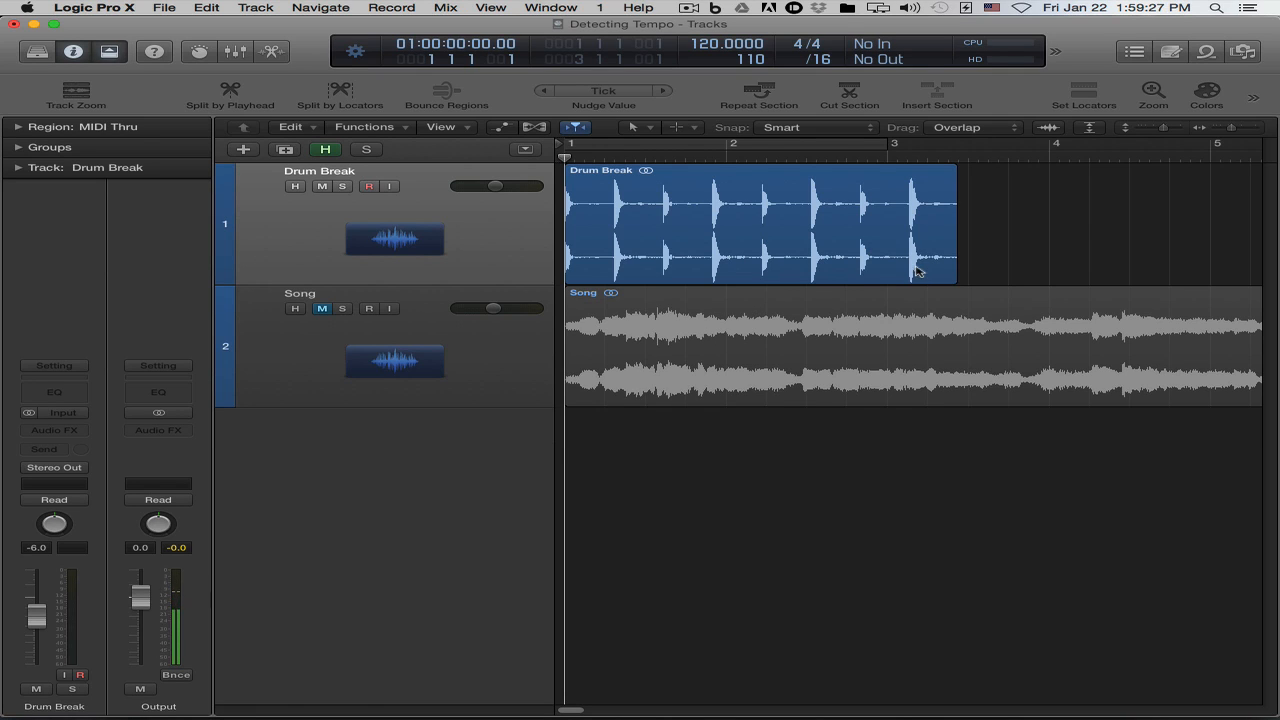
pyautogui.click(702, 178)
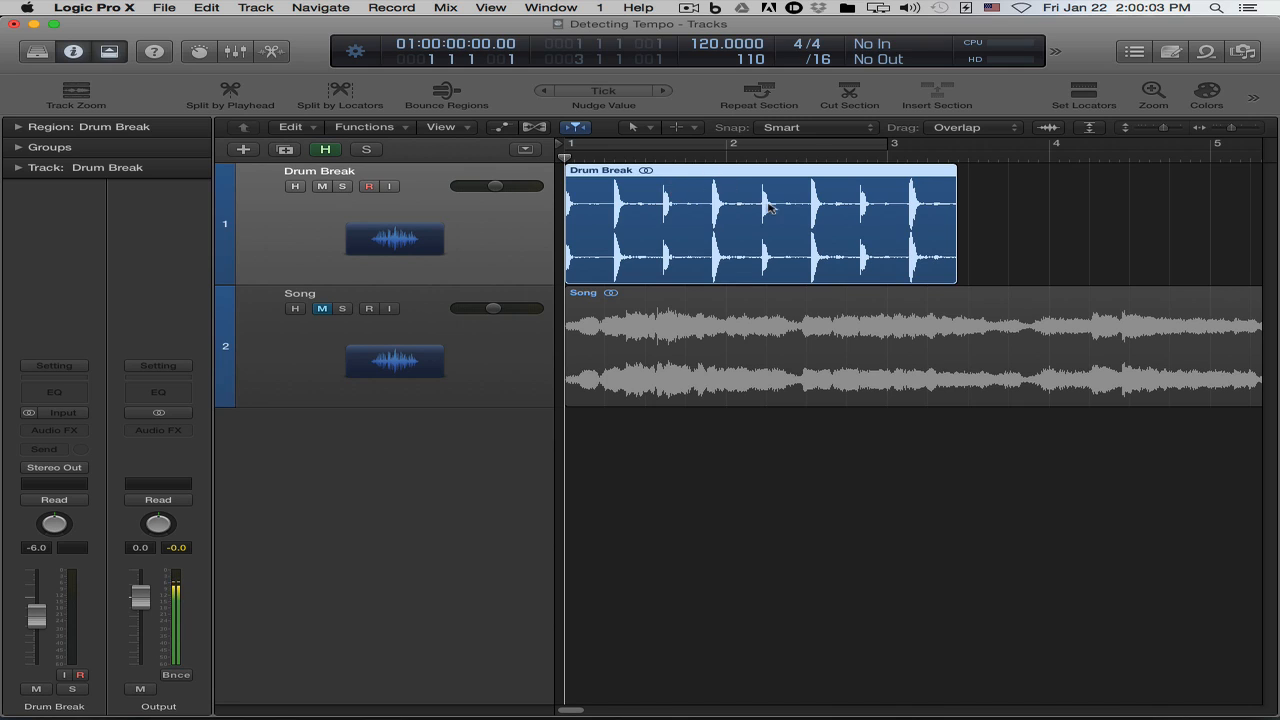
pyautogui.click(798, 150)
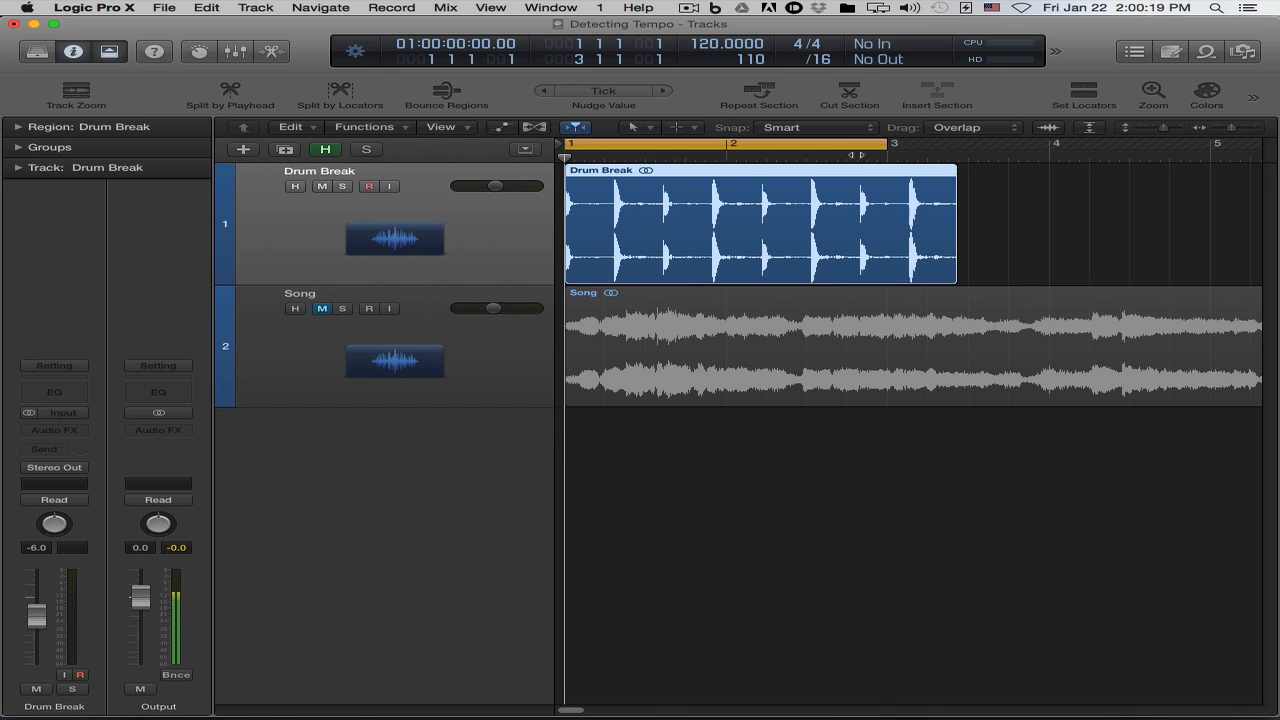
pyautogui.moveTo(886, 145); pyautogui.dragTo(998, 145)
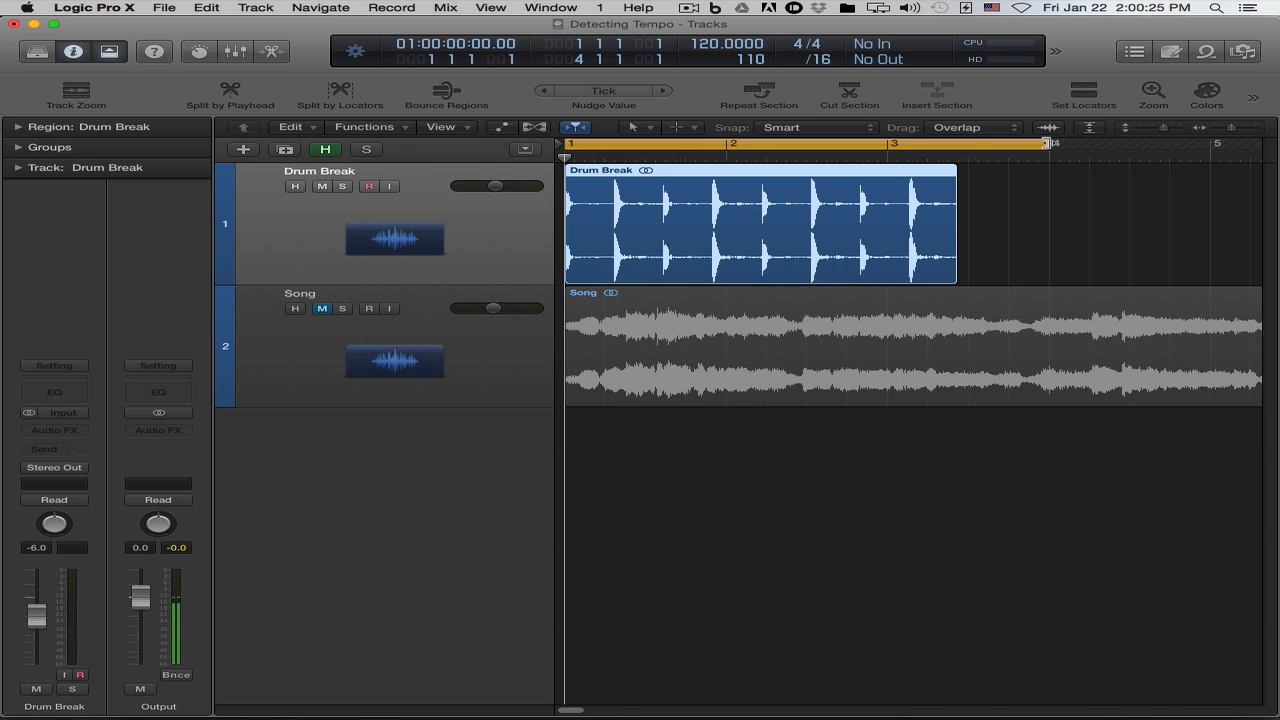
pyautogui.moveTo(1050, 145); pyautogui.dragTo(889, 145)
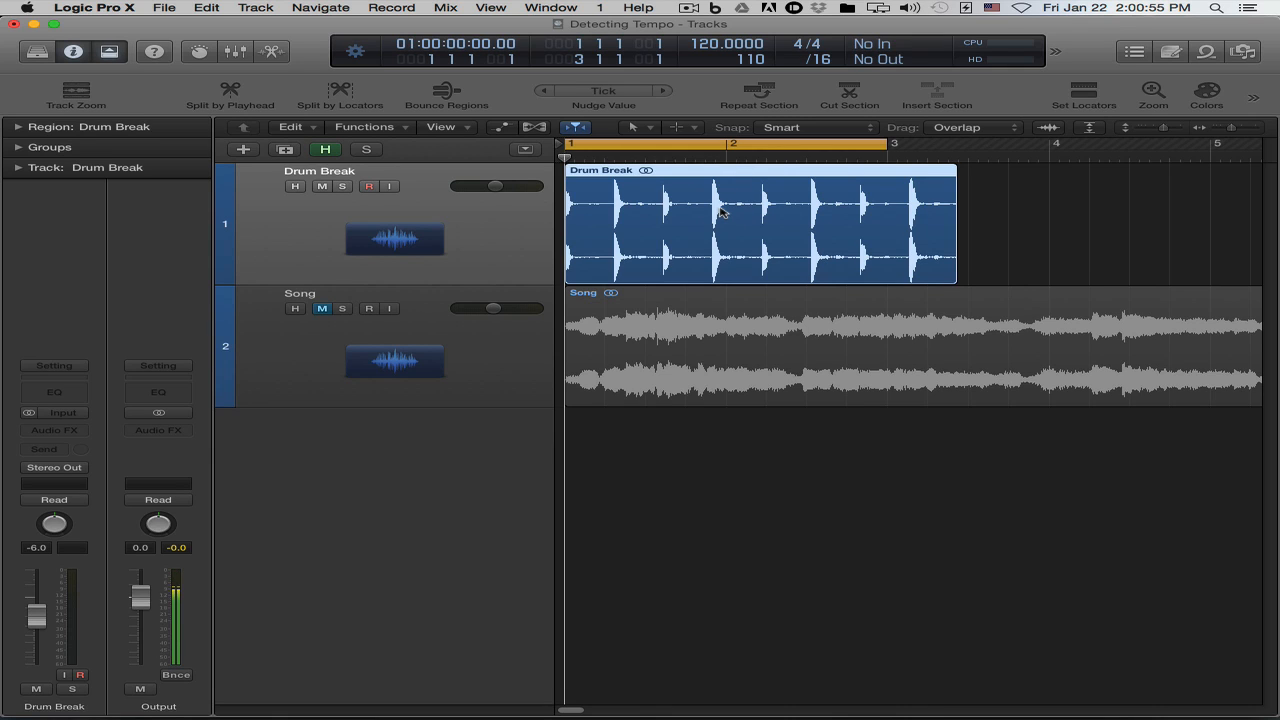
# Adjust the project tempo globally using the Drum Break region's length and the locators.
pyautogui.click(310, 128)
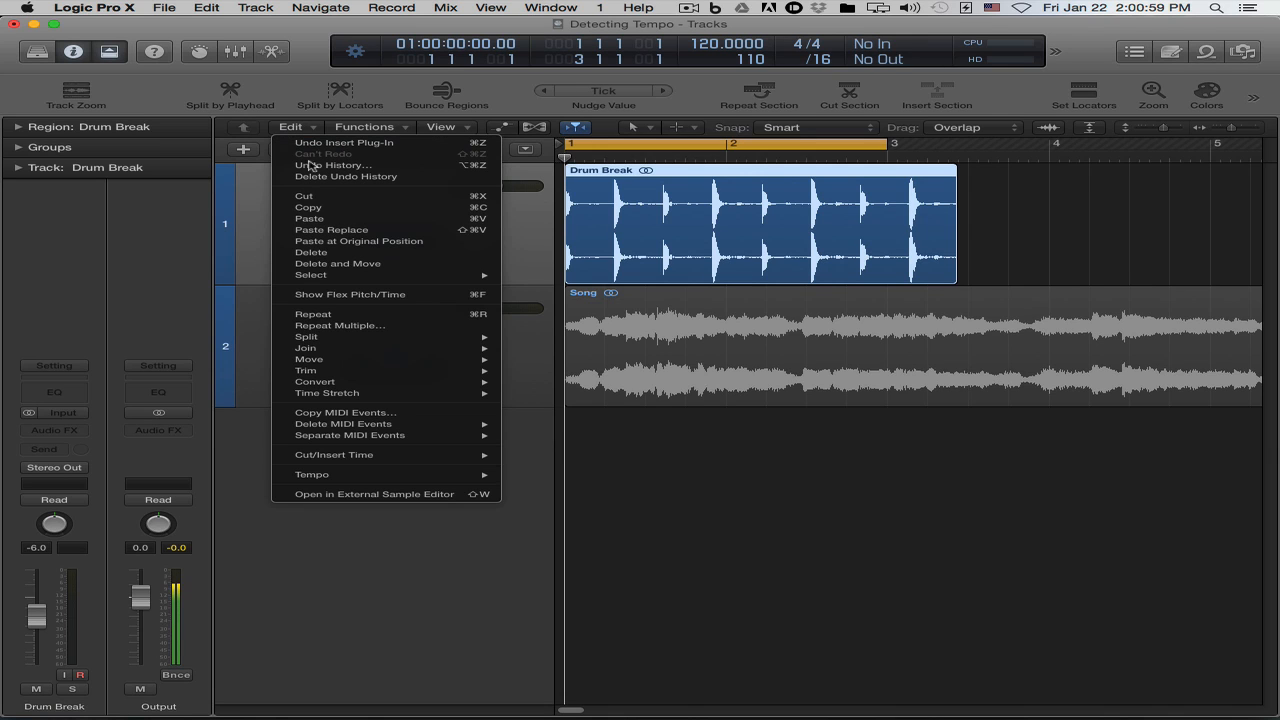
pyautogui.moveTo(436, 476)
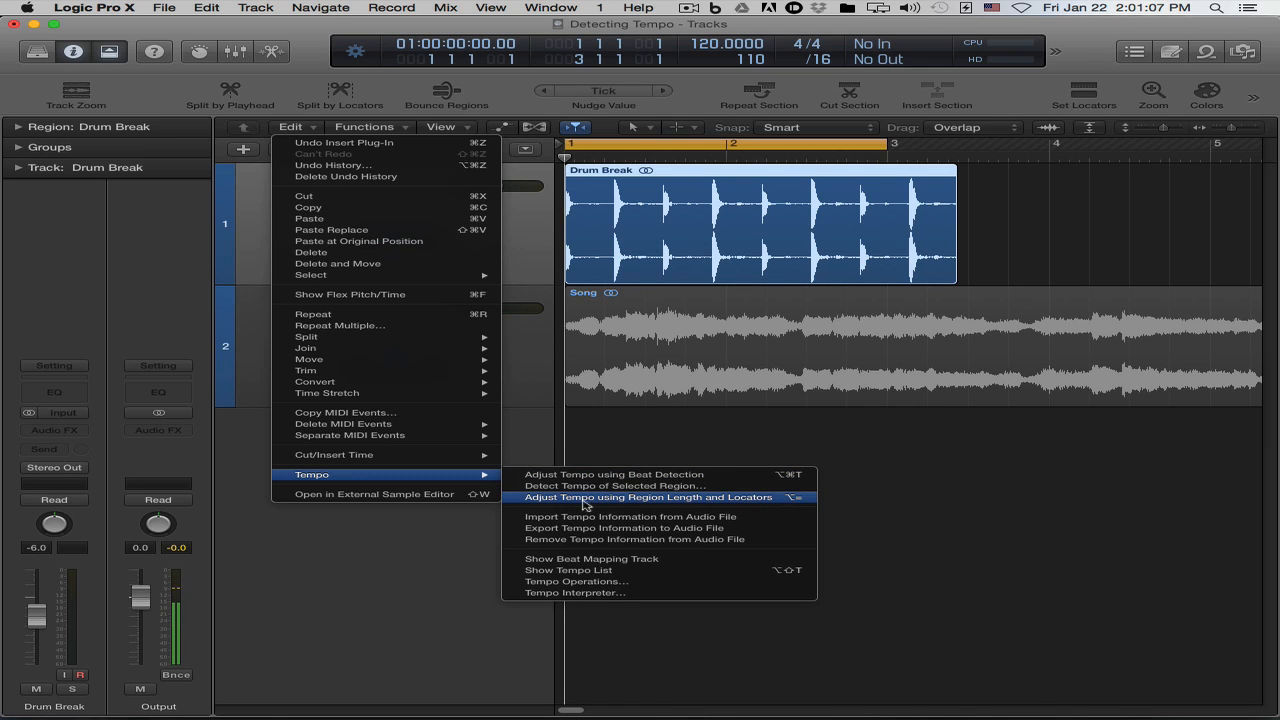
pyautogui.click(783, 500)
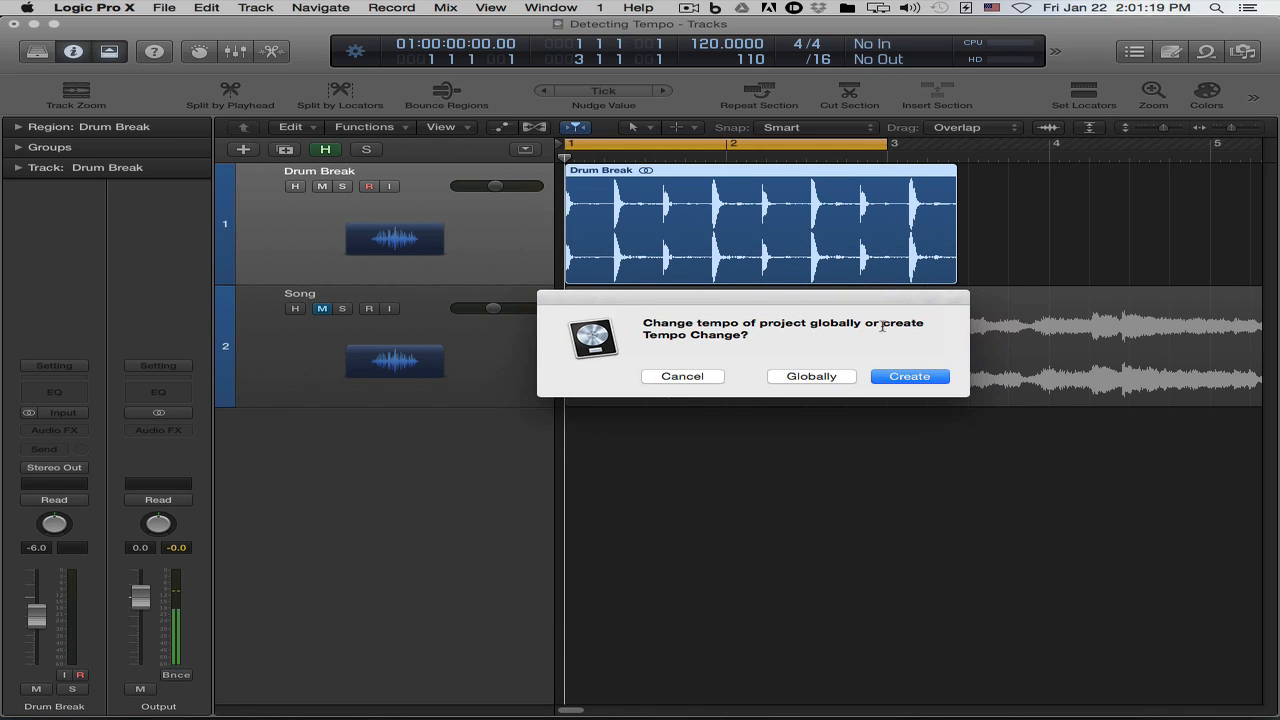
pyautogui.click(812, 377)
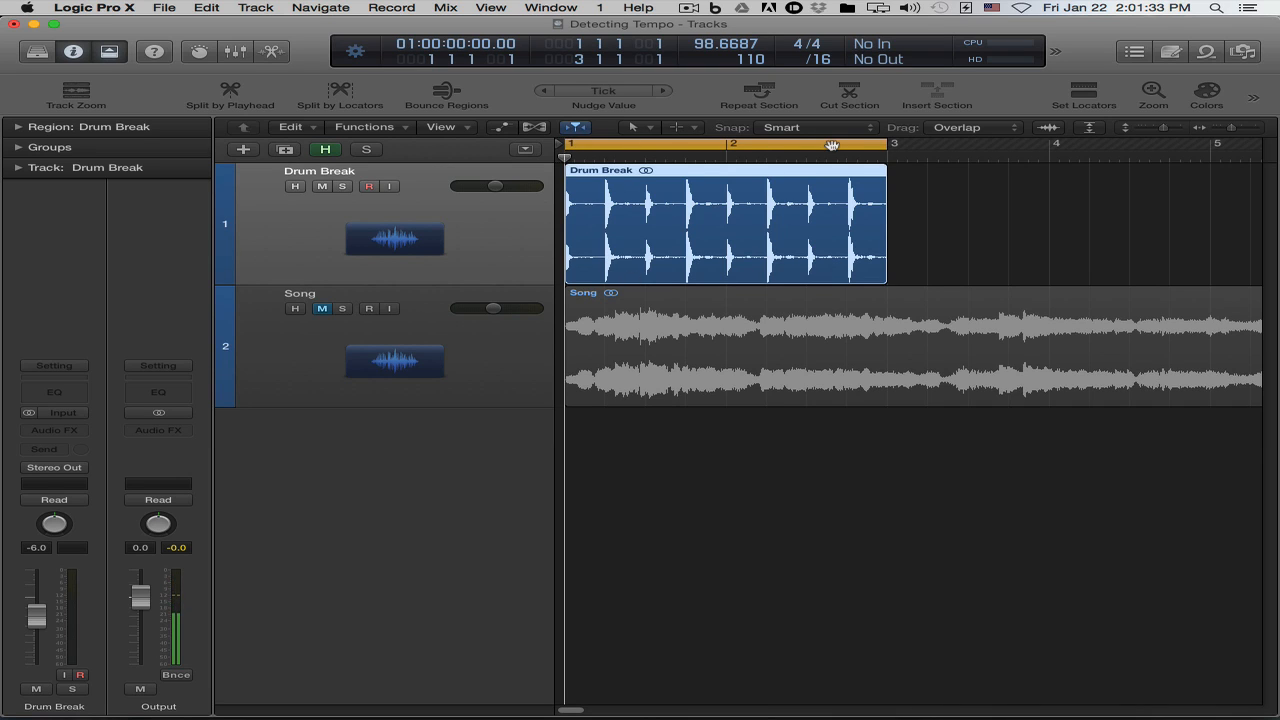
# Inspect the project tempo value, deselect the region and play back the drum break within the cycle.
pyautogui.doubleClick(752, 47)
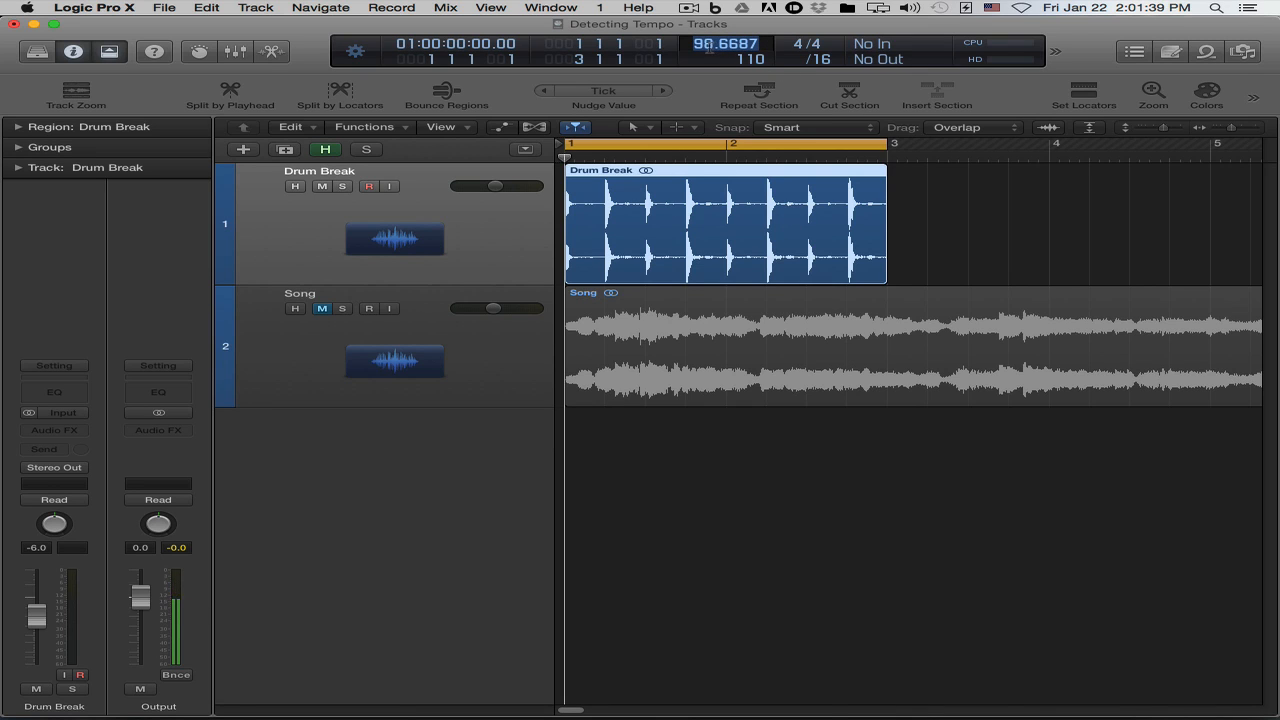
pyautogui.click(765, 45)
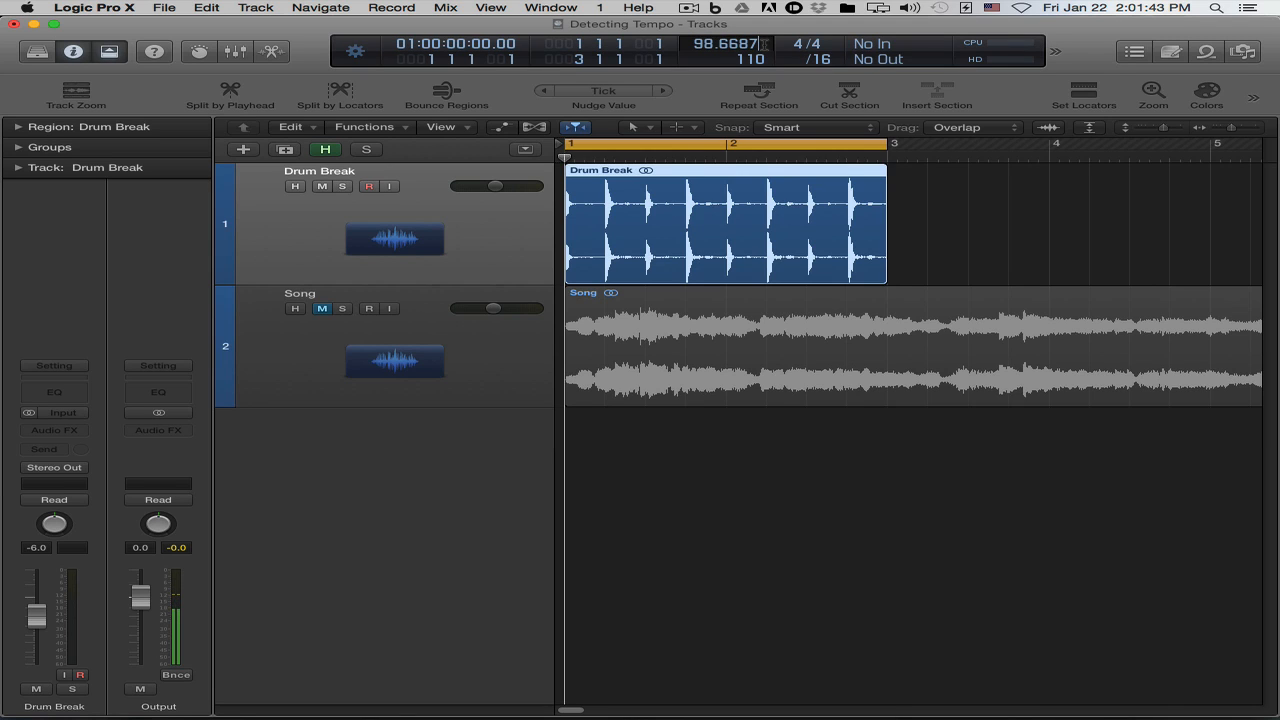
pyautogui.click(930, 198)
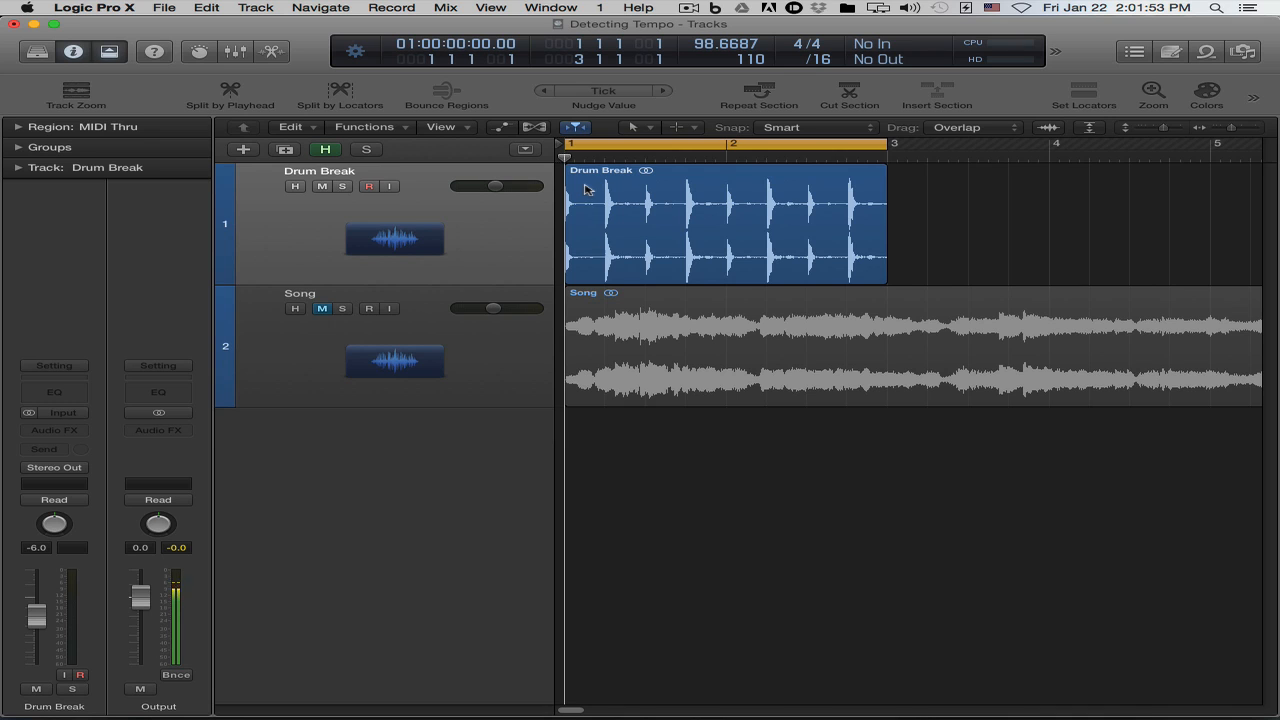
pyautogui.press('space')
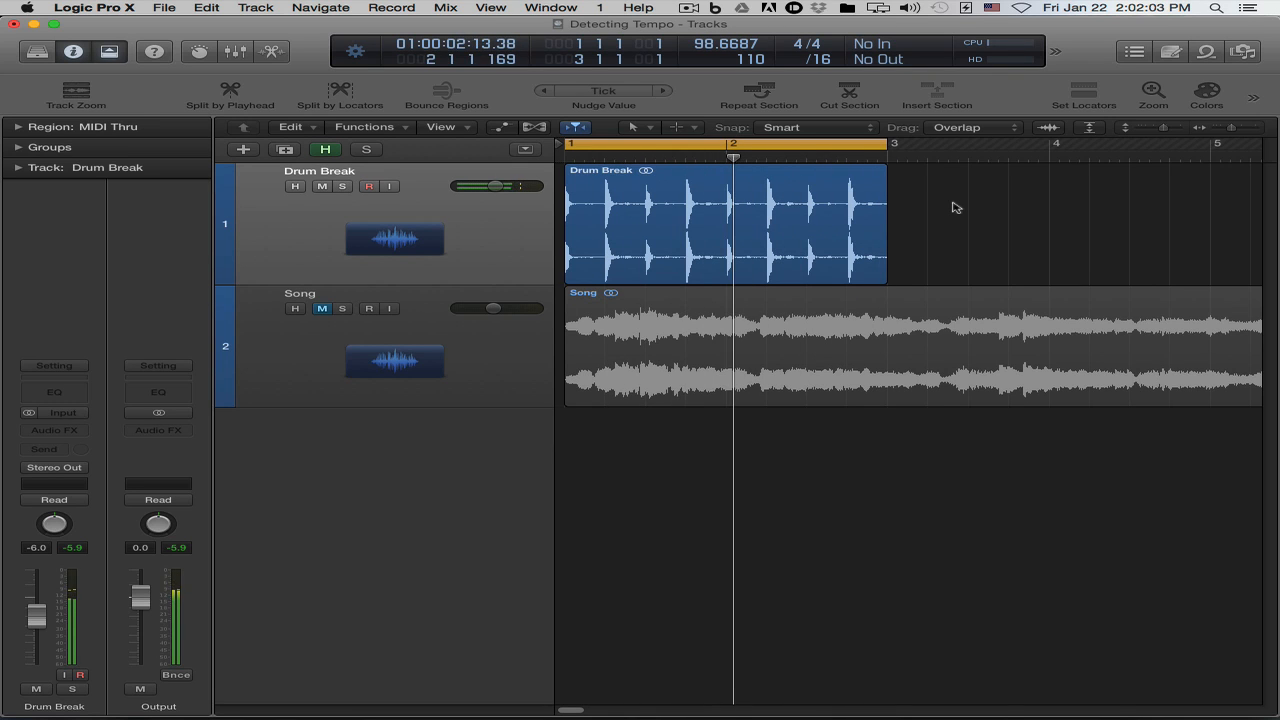
pyautogui.press('space')
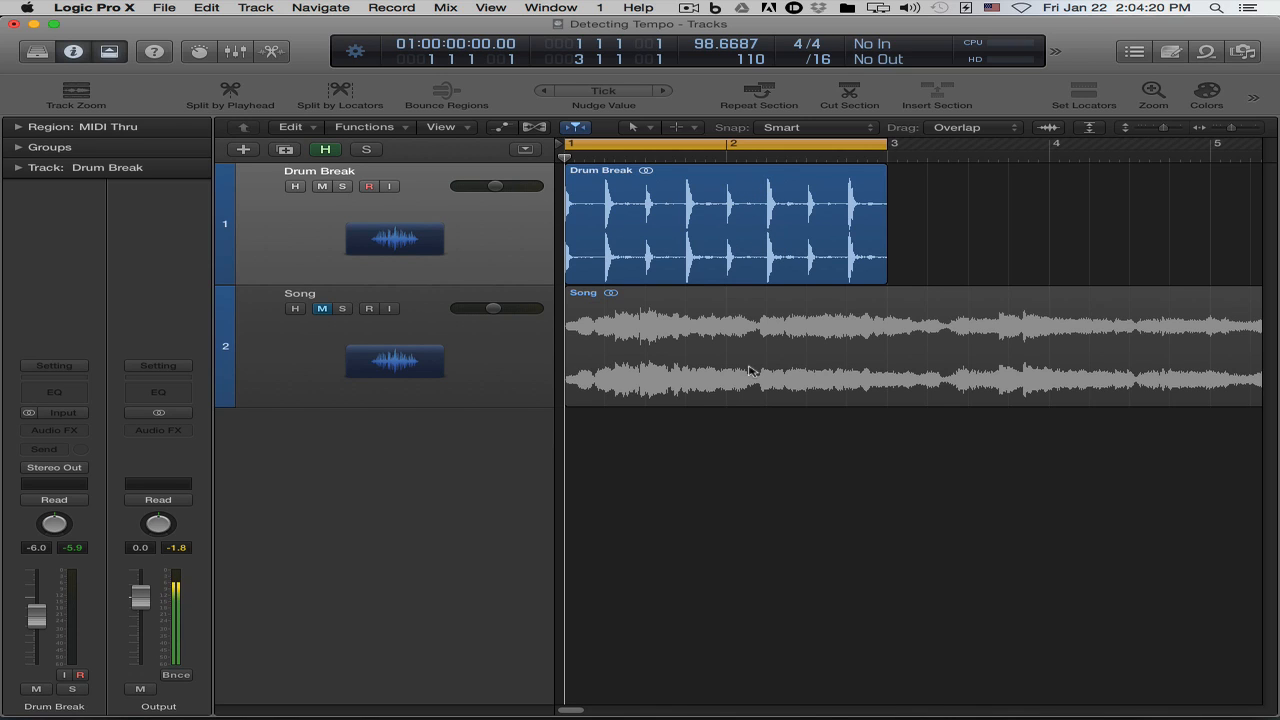
# Mute the Drum Break track, unmute and select the Song track, and turn cycle mode off.
pyautogui.click(523, 237)
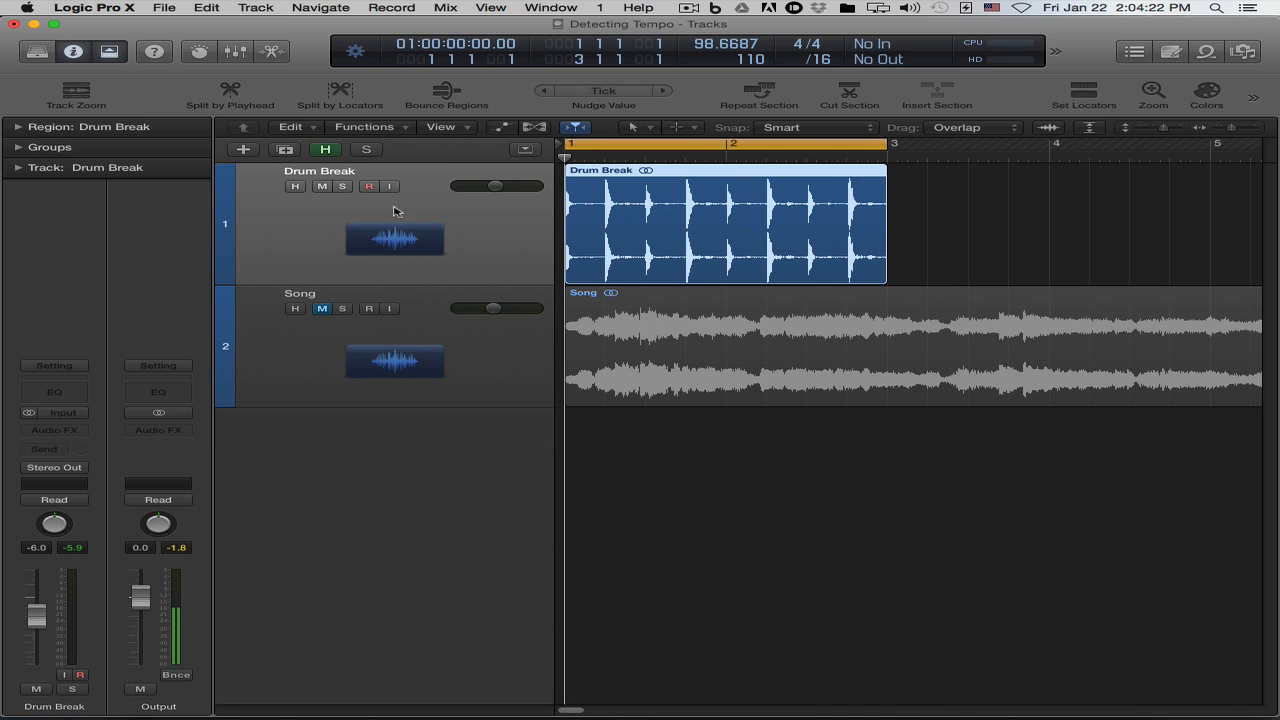
pyautogui.click(322, 187)
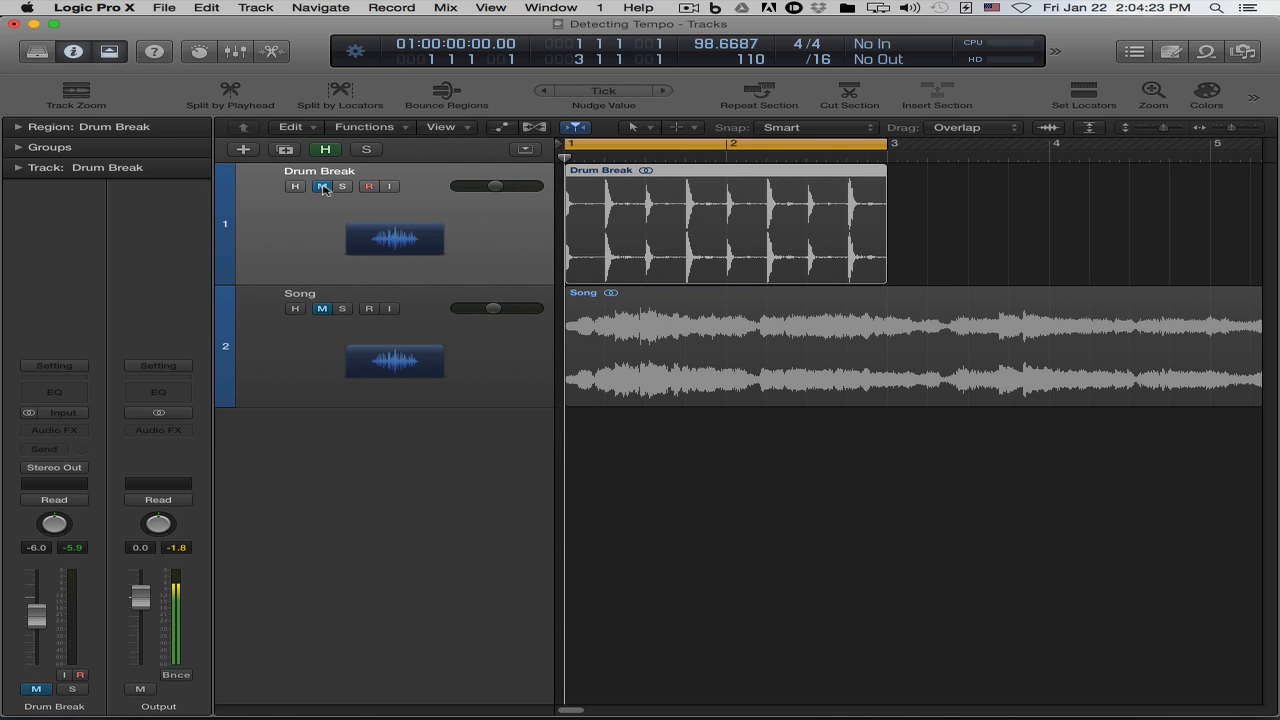
pyautogui.click(322, 310)
pyautogui.click(334, 366)
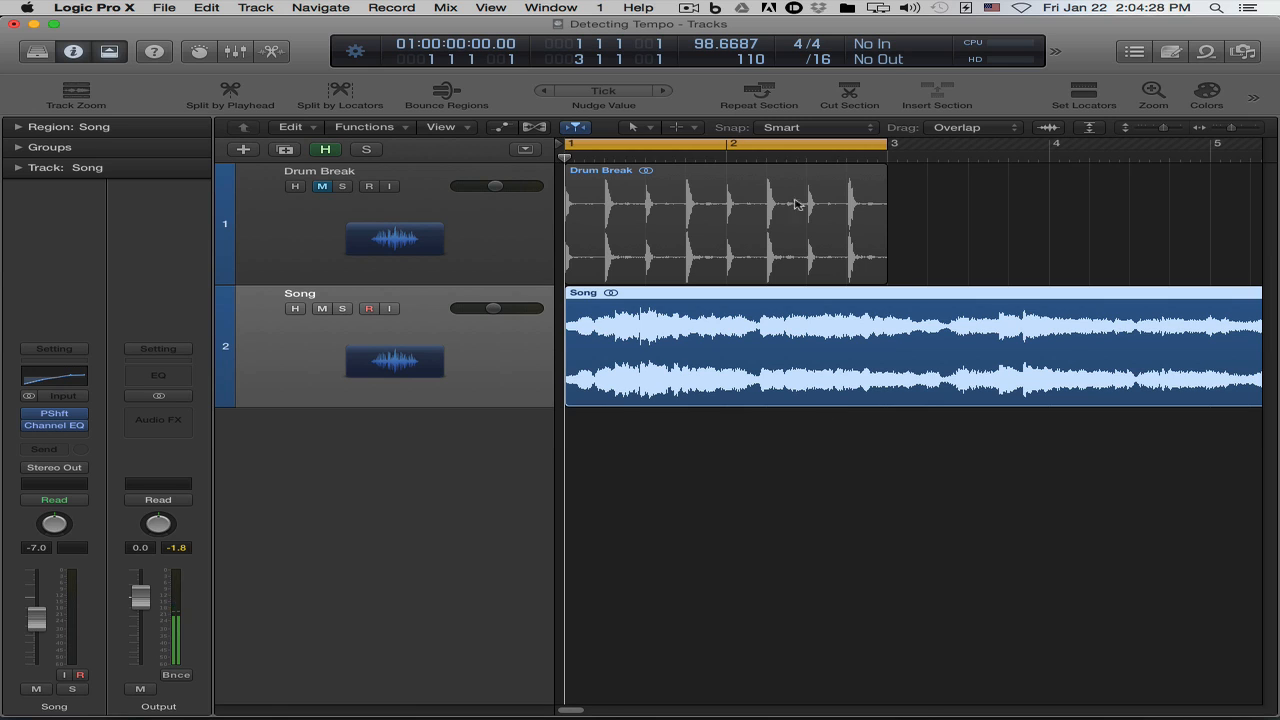
pyautogui.press('c')
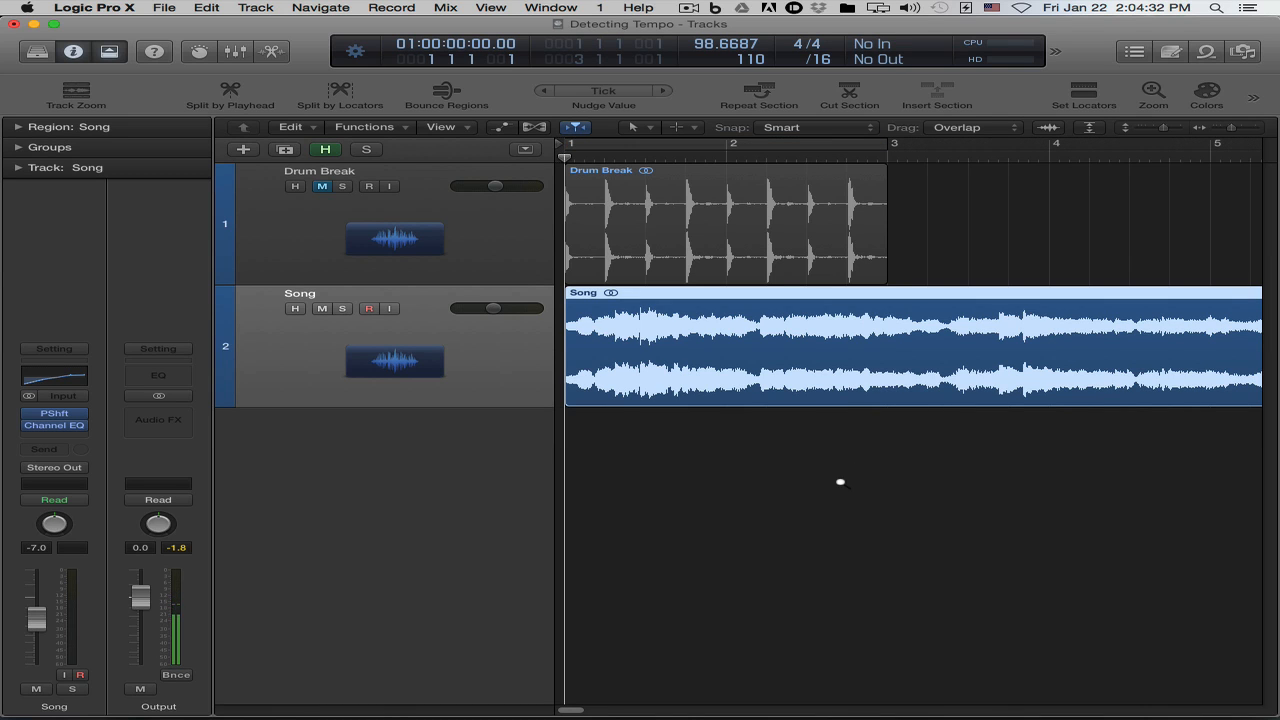
# Play the Song track from bar 1 to listen for its beat and bar structure.
pyautogui.press('super+Left')
pyautogui.press('super+Left')
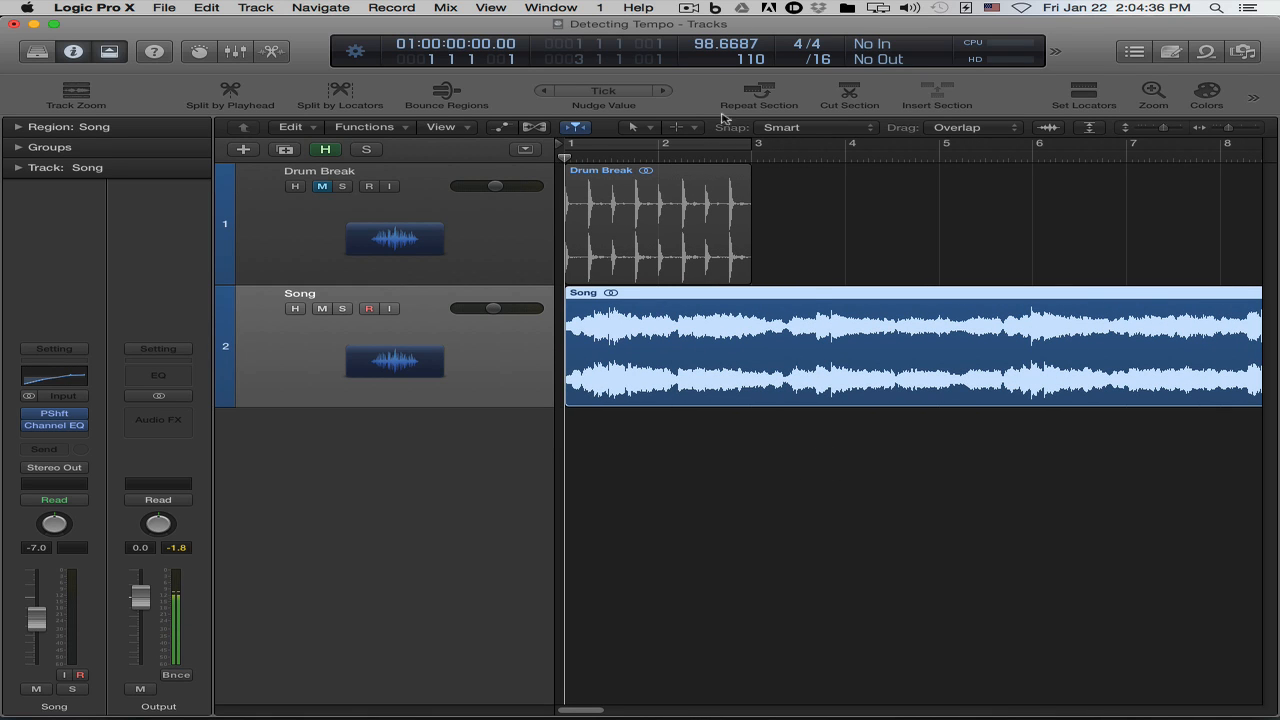
pyautogui.press('super+Left')
pyautogui.press('super+Left')
pyautogui.press('super+Left')
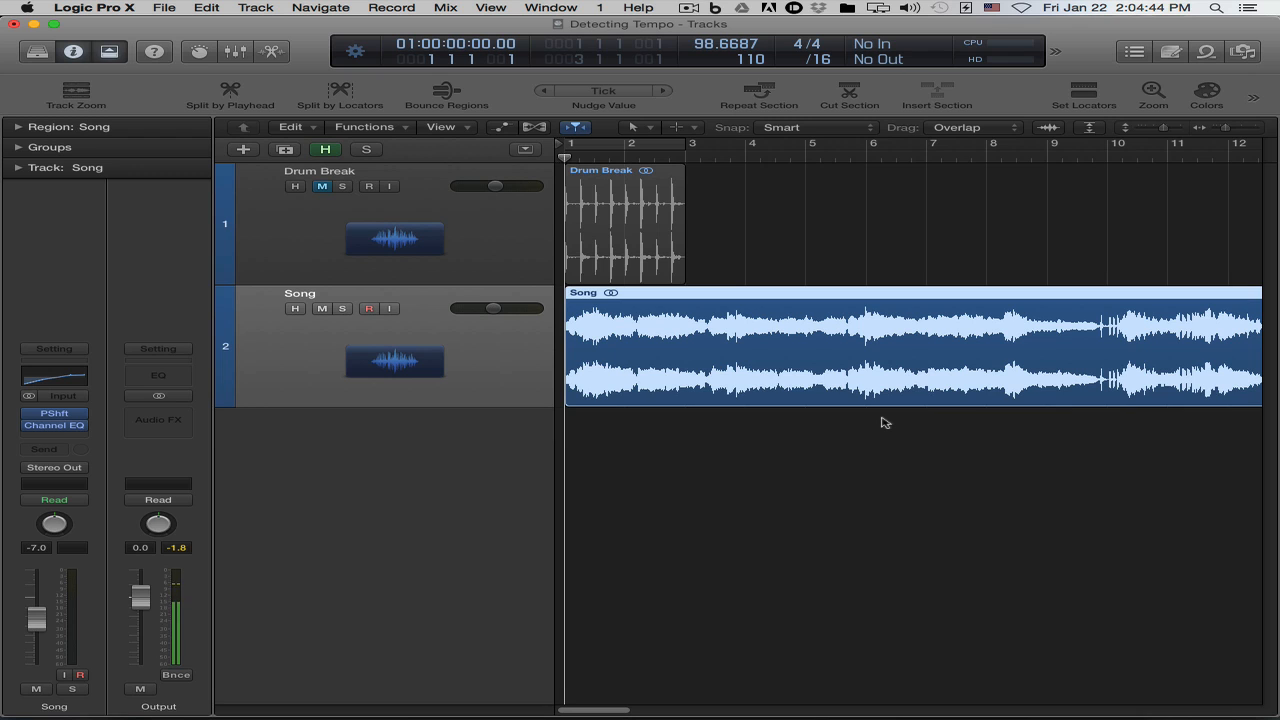
pyautogui.press('space')
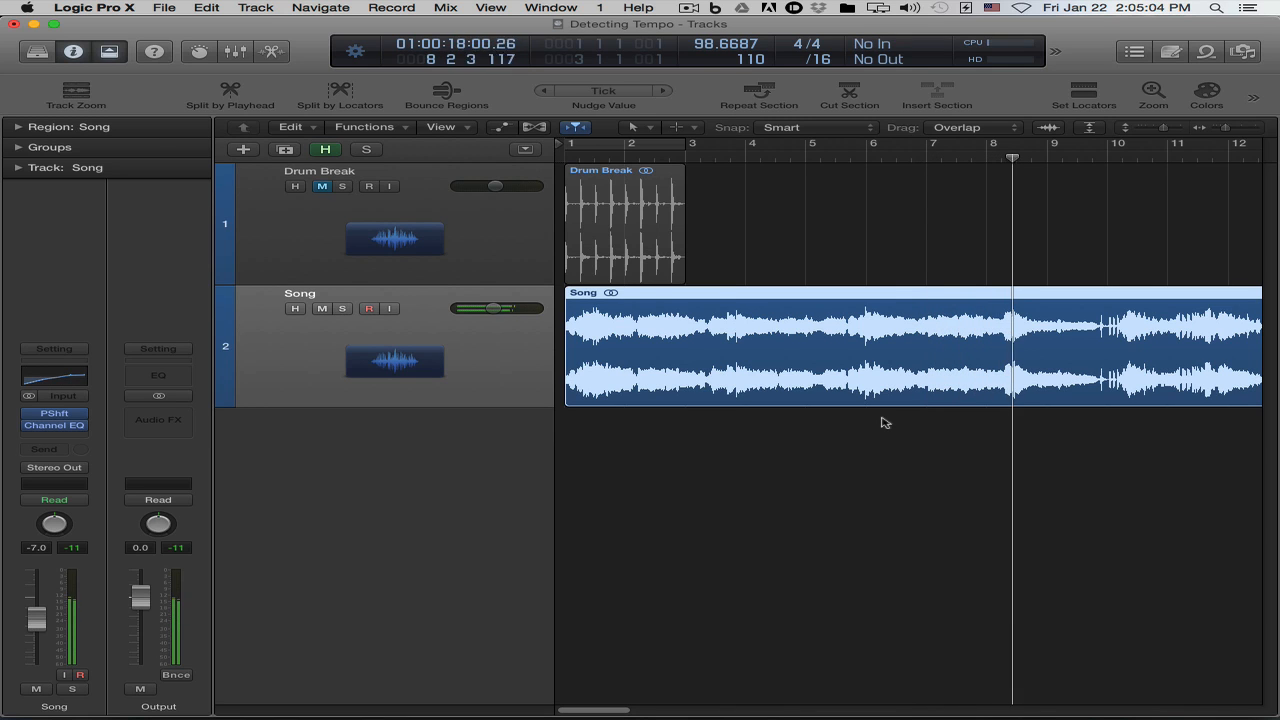
pyautogui.press('space')
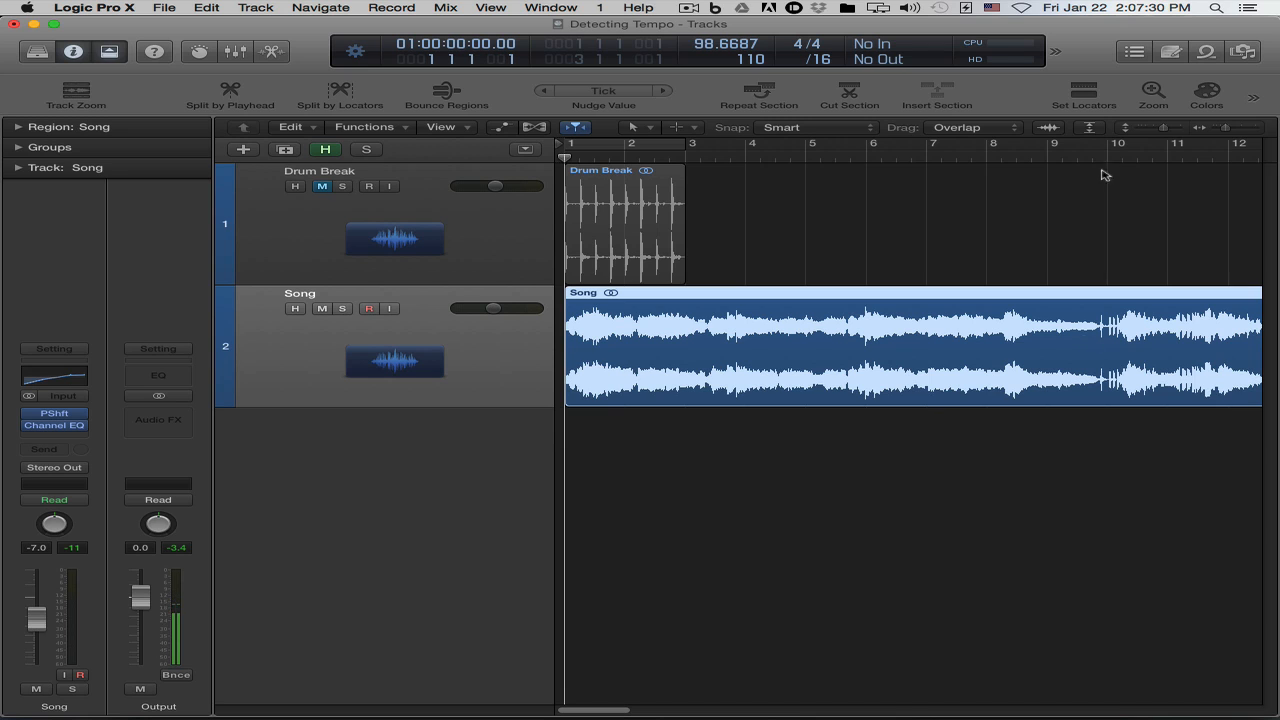
pyautogui.press('space')
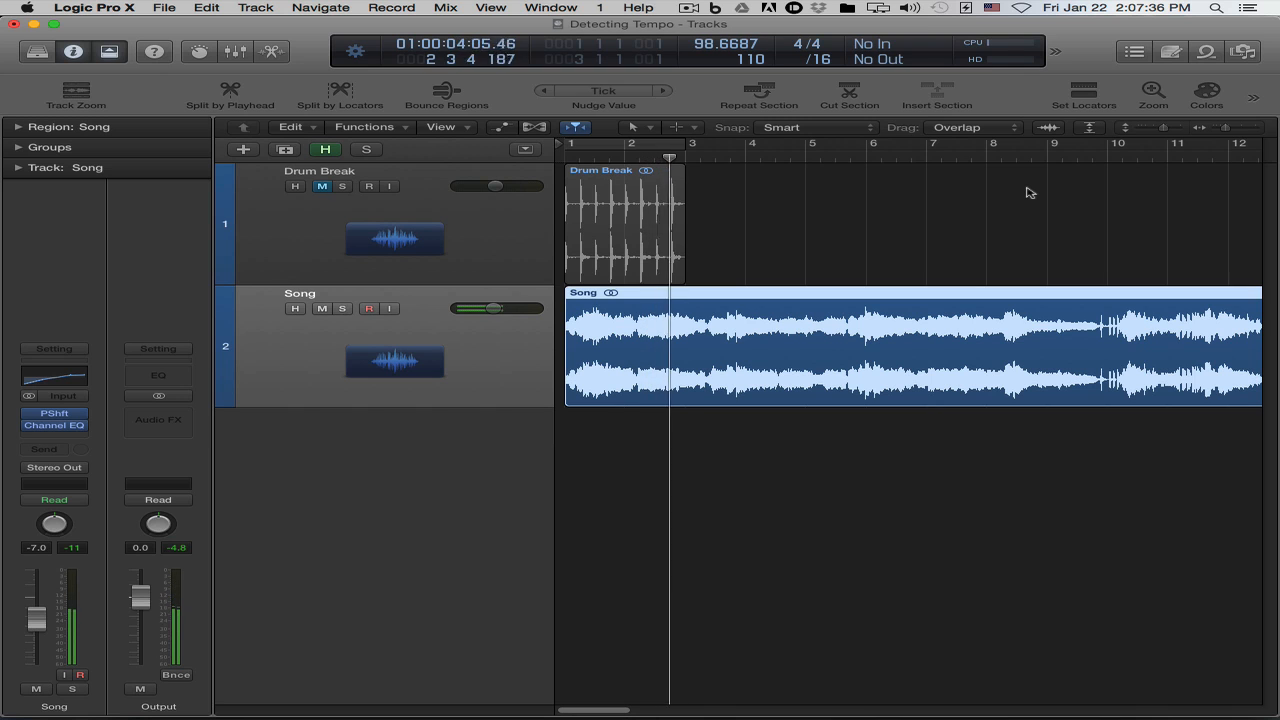
pyautogui.press('space')
# Play the song from about bar 10, where the steady beat starts, to bar 16.
pyautogui.press('super+Left')
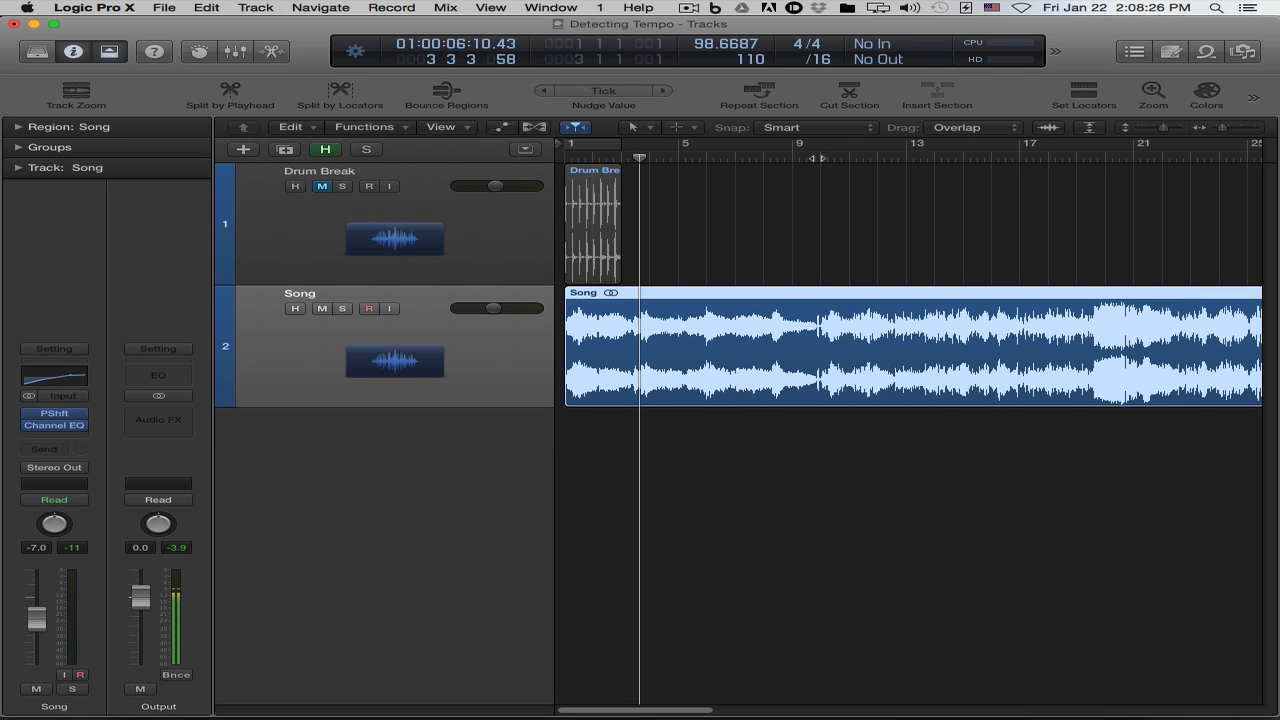
pyautogui.click(818, 158)
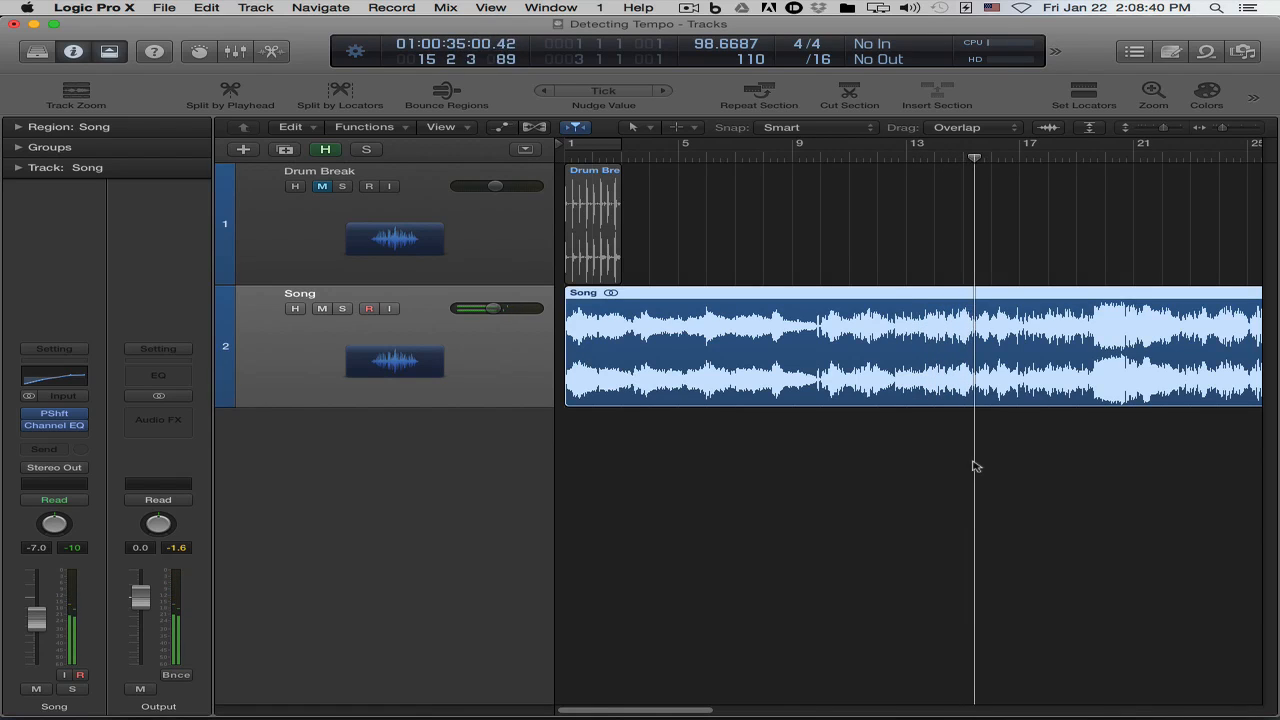
pyautogui.press('space')
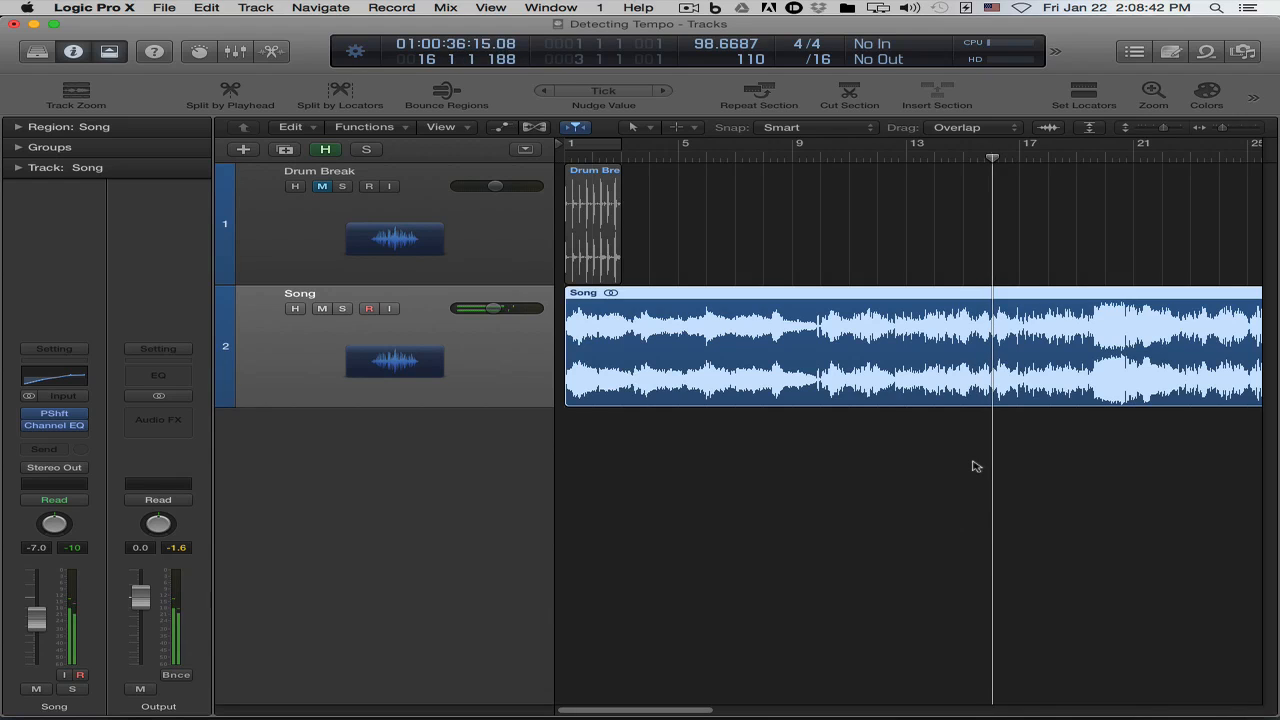
# Place the playhead at bar 10 in the Song region and play through to about bar 15.
pyautogui.moveTo(800, 466); pyautogui.dragTo(1143, 262)
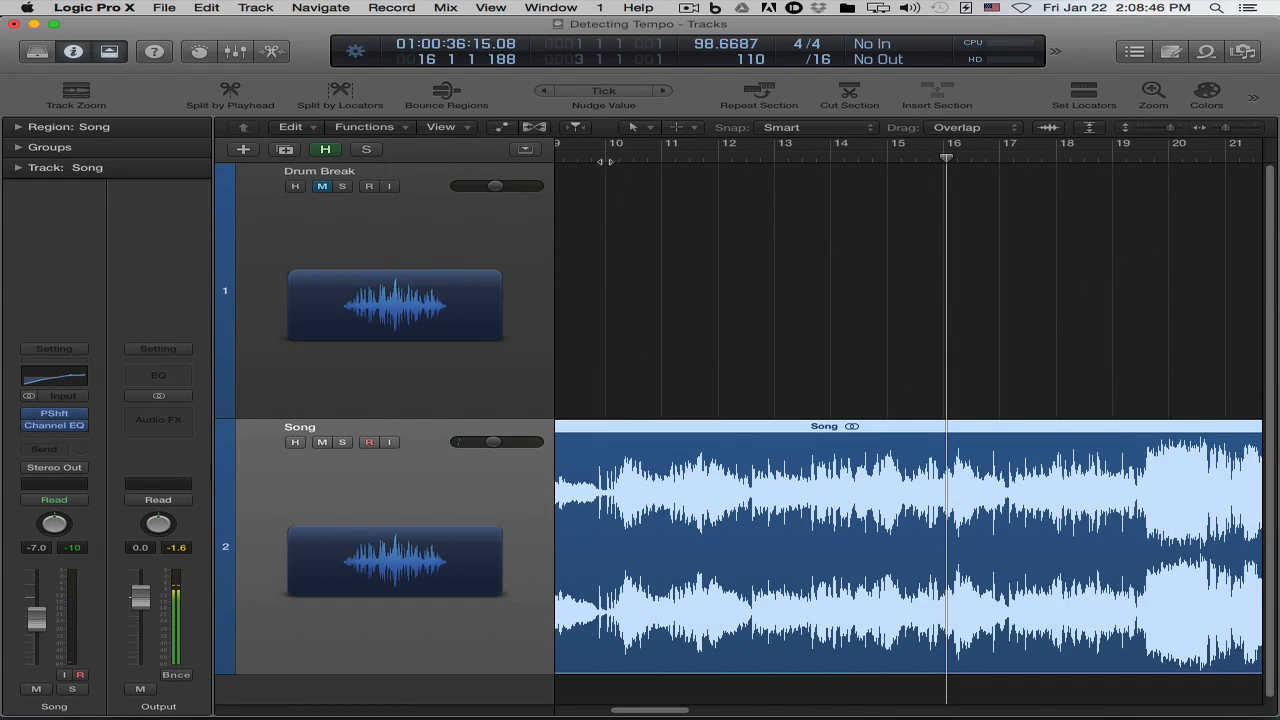
pyautogui.click(605, 159)
pyautogui.scroll(2, 842, 334)
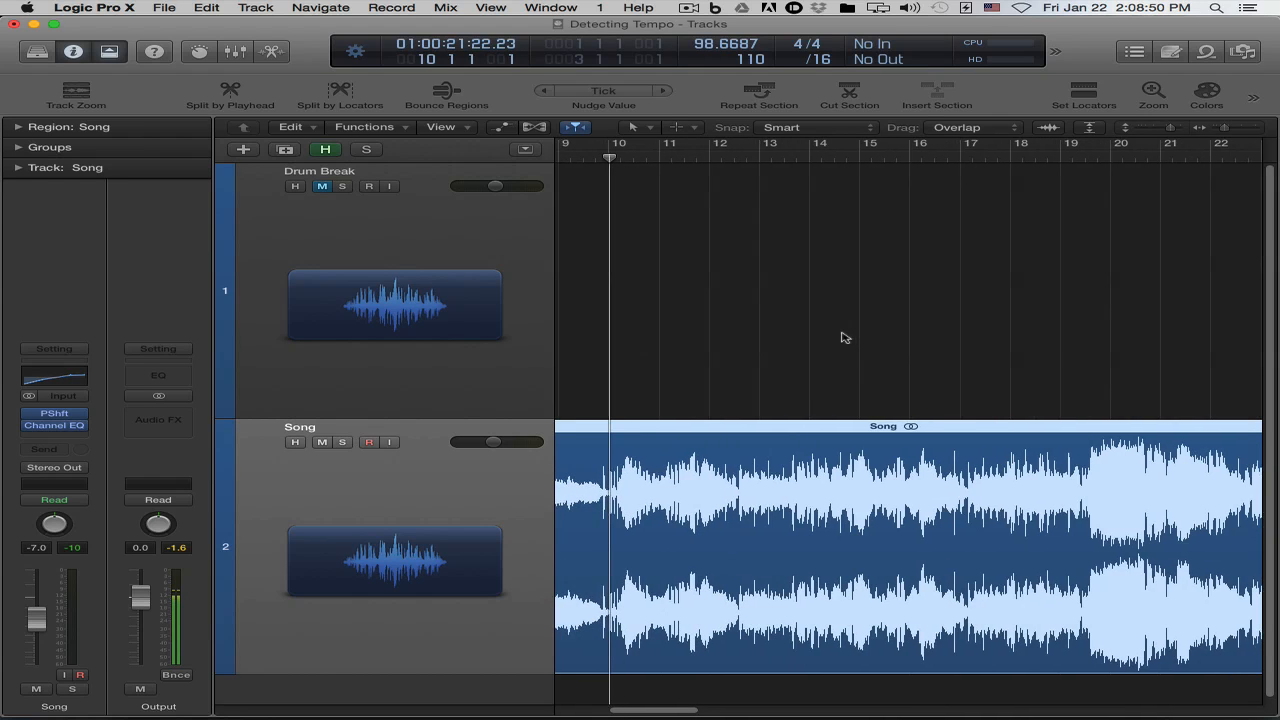
pyautogui.scroll(-2, 842, 334)
pyautogui.hscroll(-6, 850, 347)
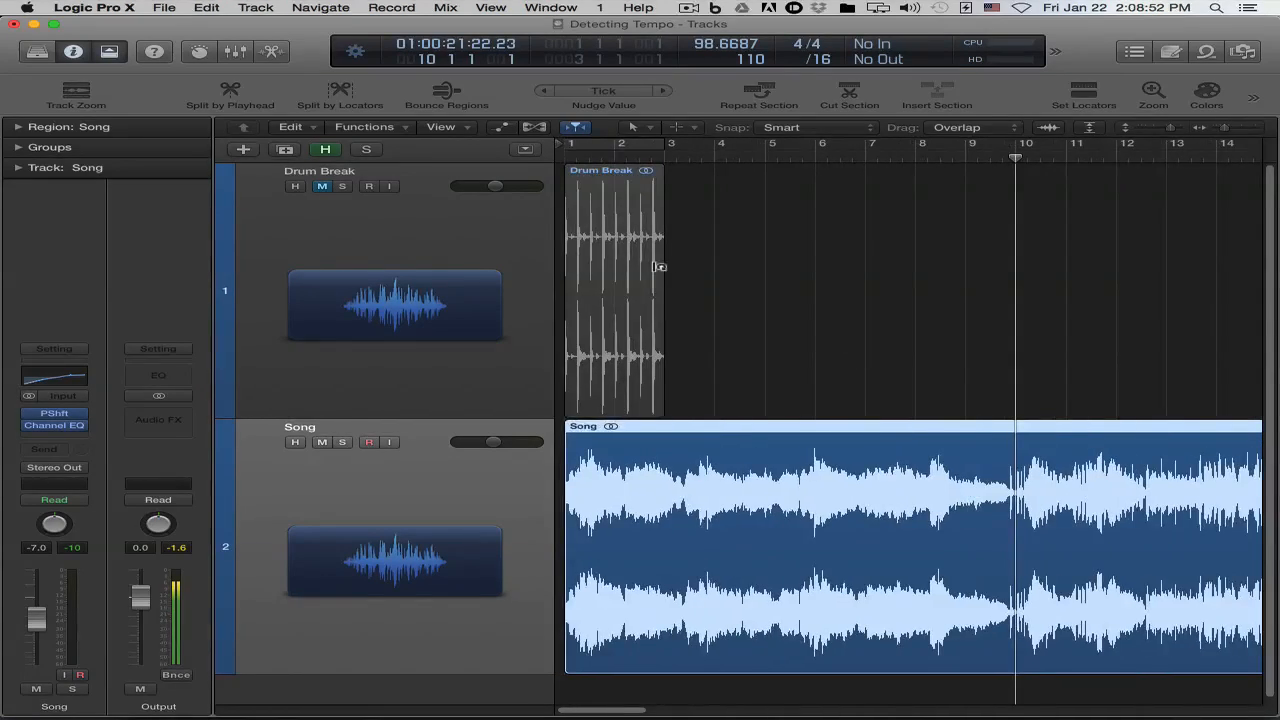
pyautogui.hscroll(7, 741, 281)
pyautogui.hscroll(2, 741, 285)
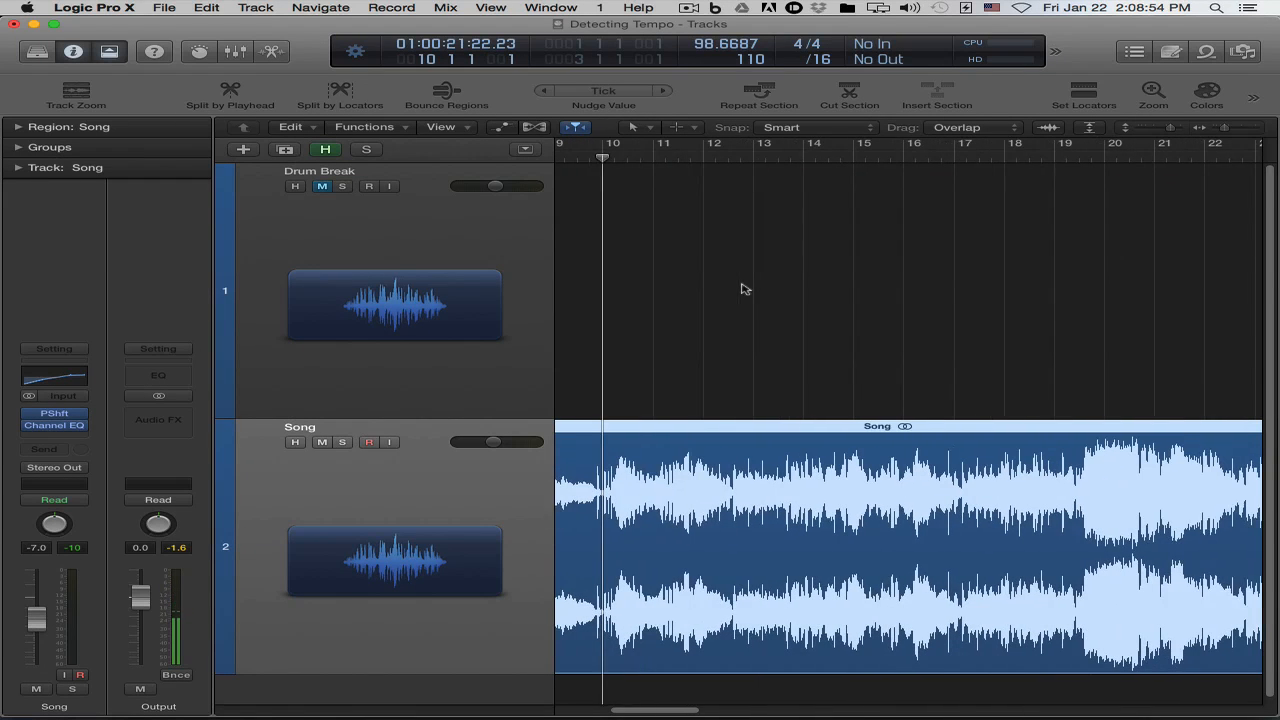
pyautogui.press('space')
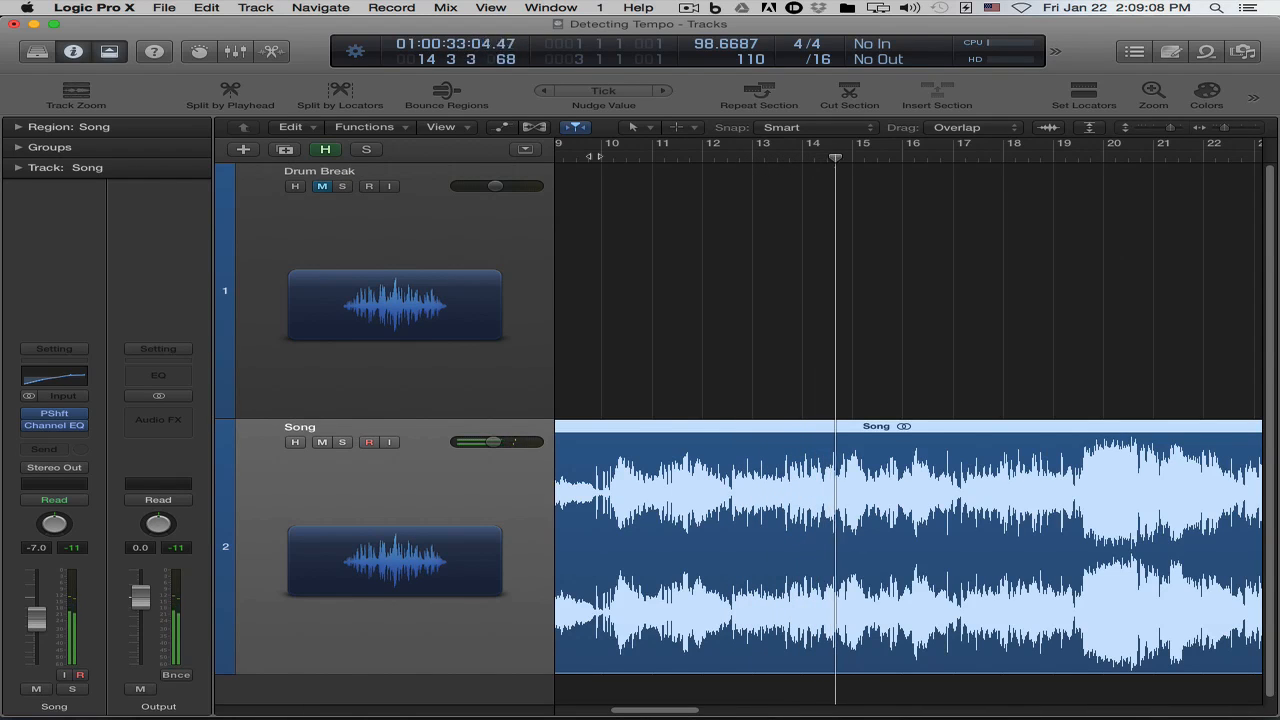
pyautogui.press('space')
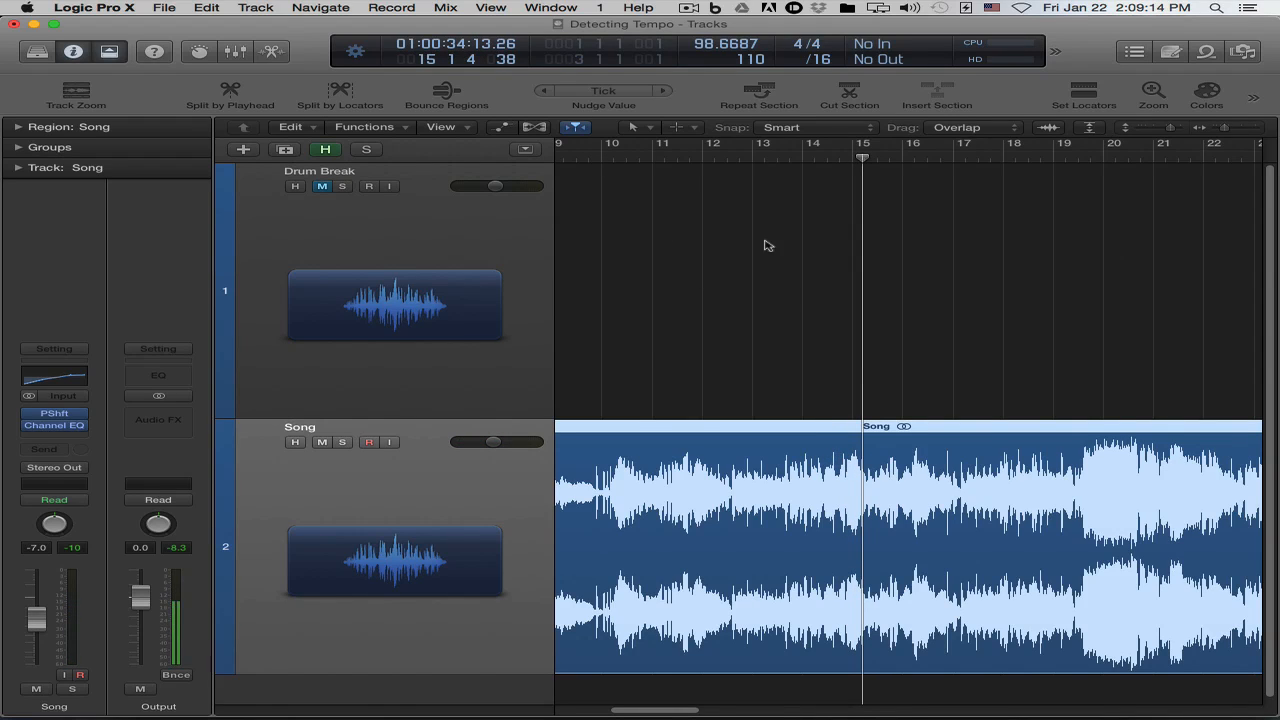
# Move the playhead to bar 14, play into bar 15 and examine the Song waveform there up close.
pyautogui.click(688, 130)
pyautogui.click(1000, 252)
pyautogui.moveTo(863, 158); pyautogui.dragTo(802, 157)
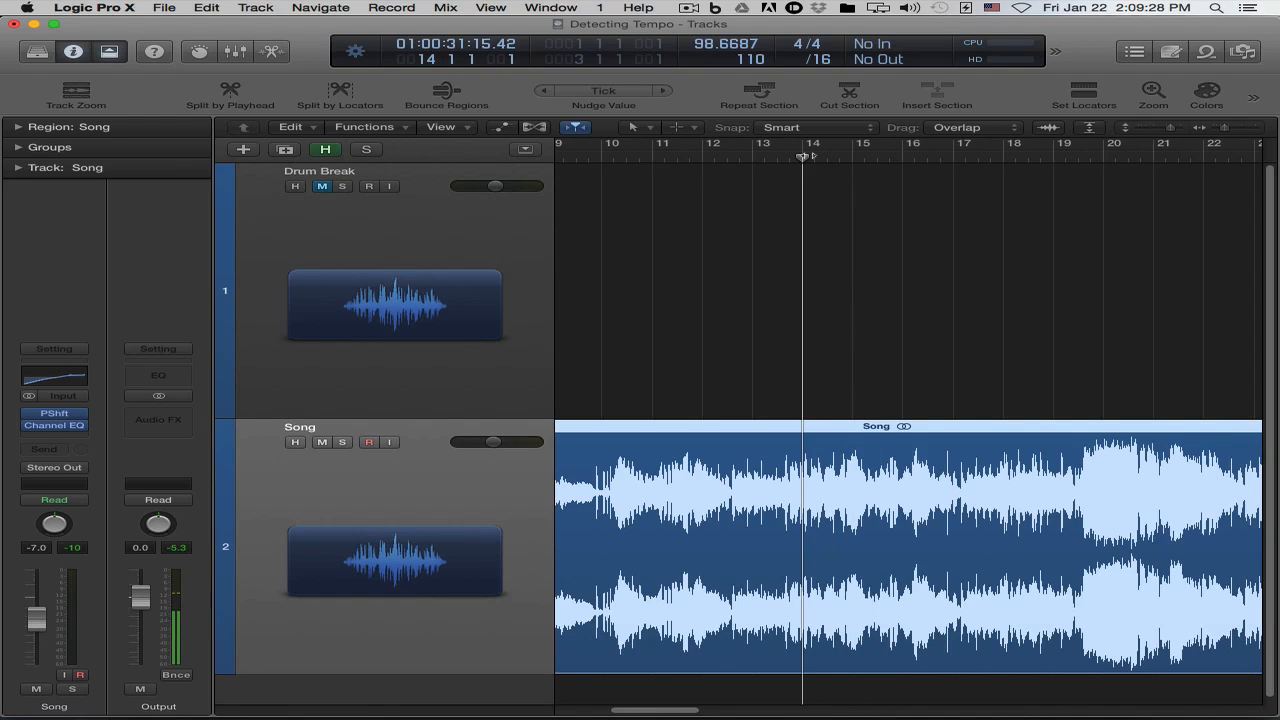
pyautogui.press('space')
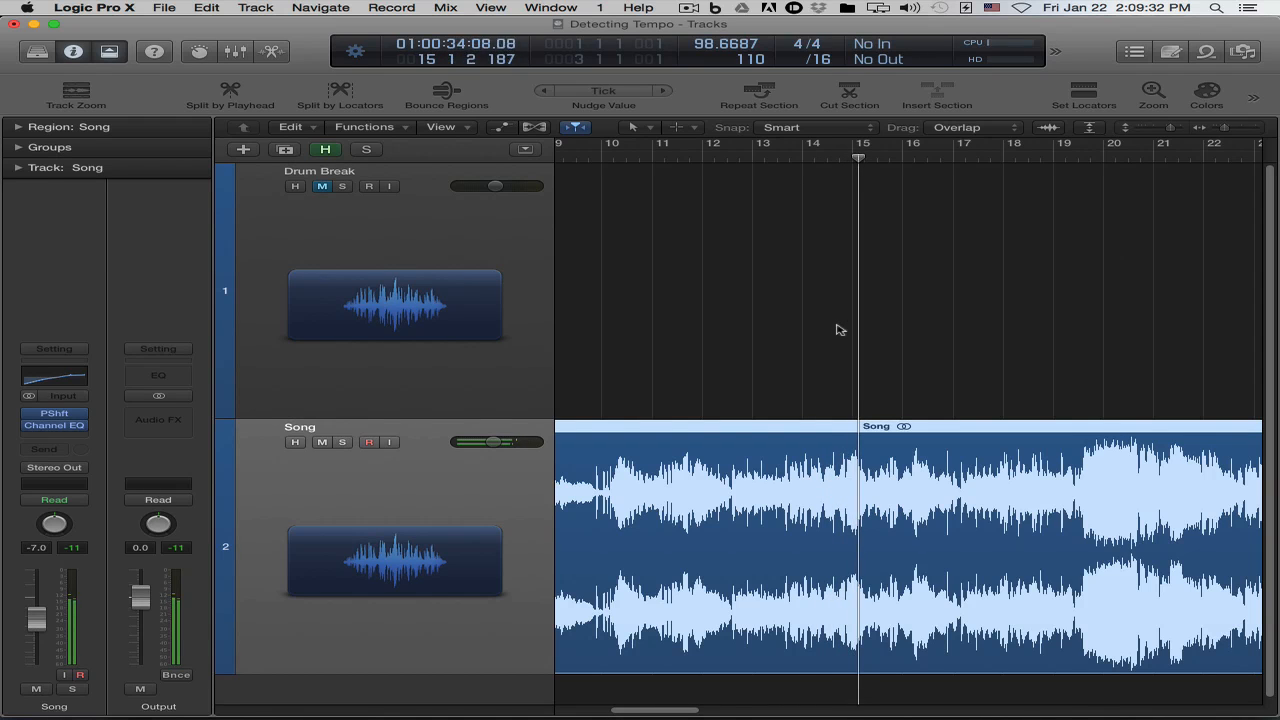
pyautogui.press('super+Right')
pyautogui.press('super+Right')
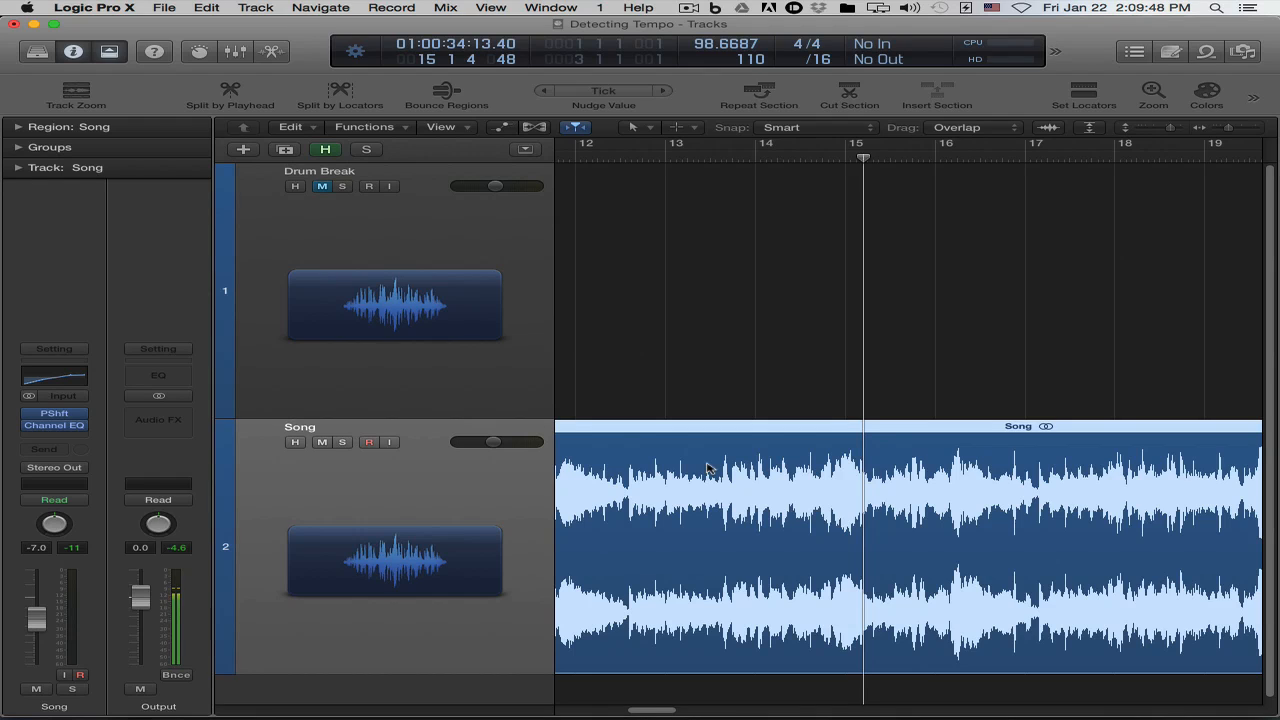
# Split the Song region just before bar 15 and move its second part to start exactly at bar 15.
pyautogui.click(801, 453)
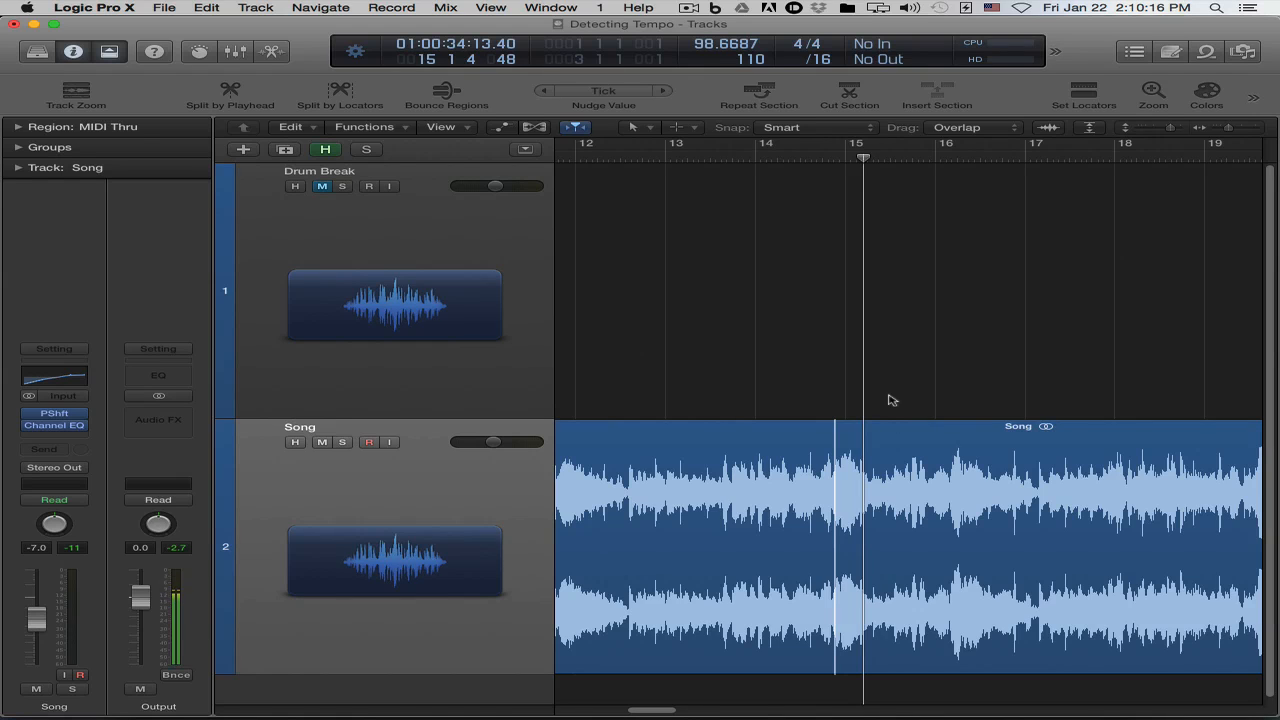
pyautogui.press('super+t')
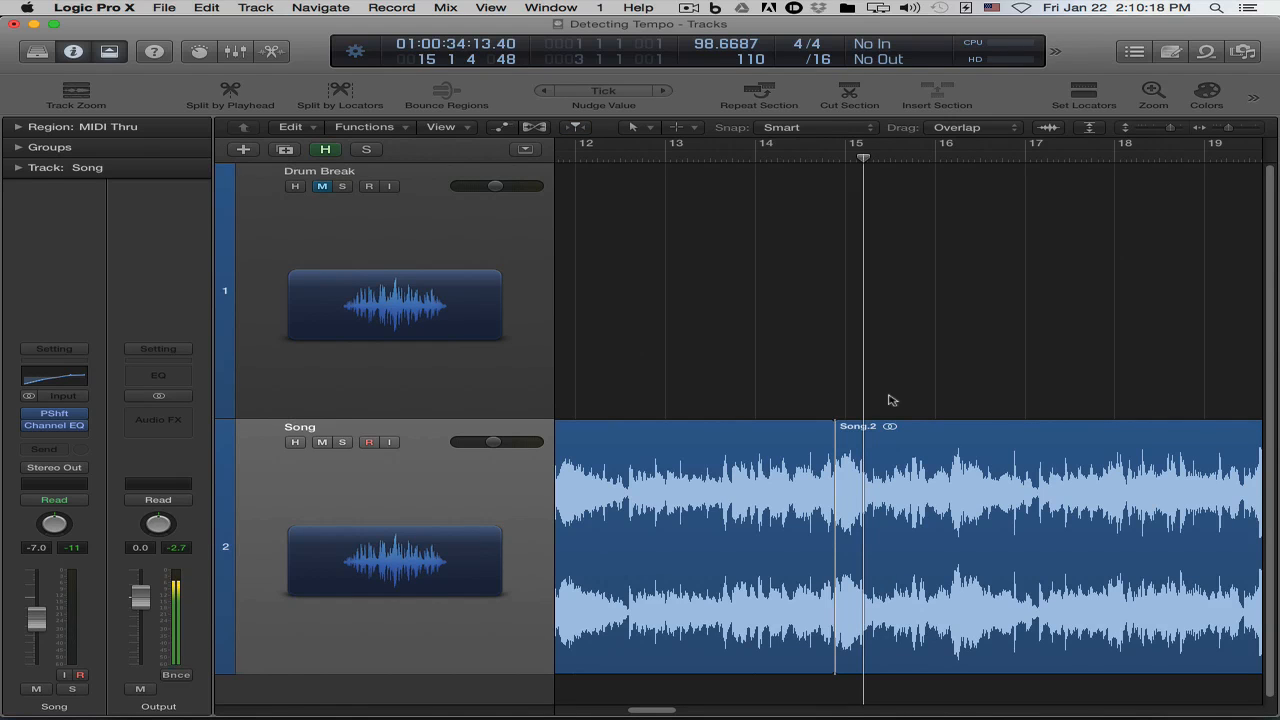
pyautogui.moveTo(865, 158); pyautogui.dragTo(846, 158)
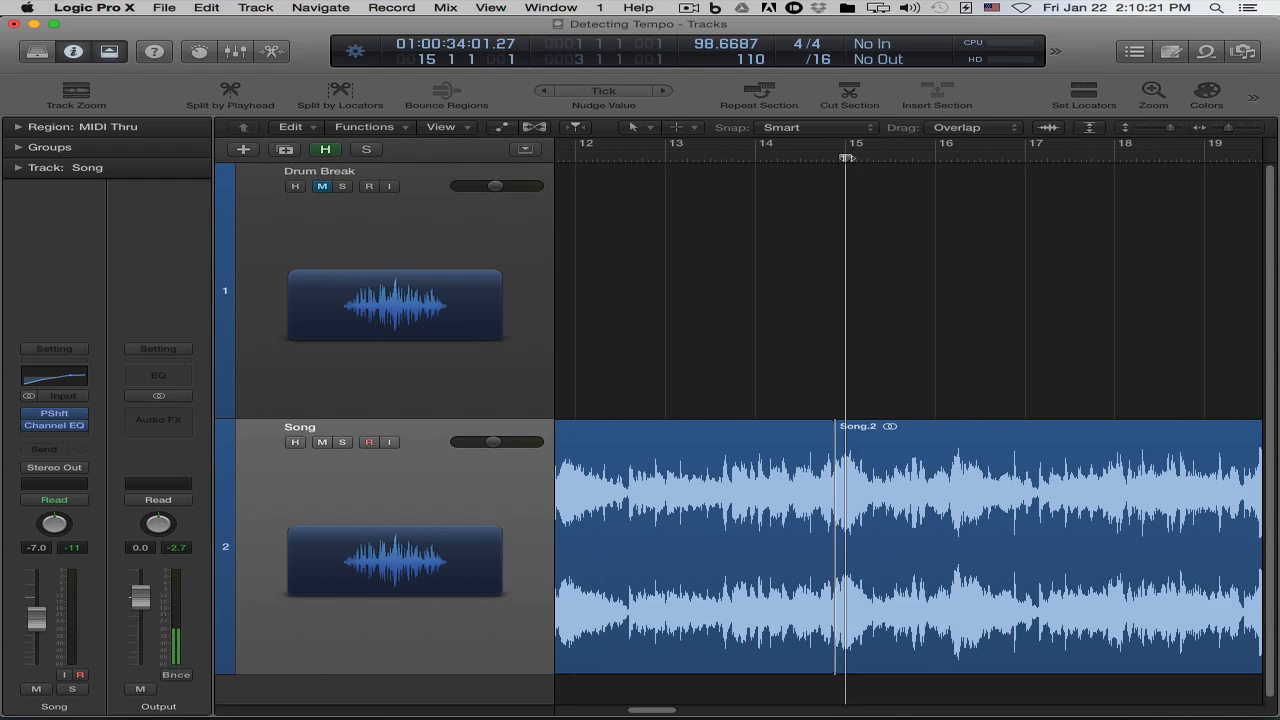
pyautogui.click(896, 444)
pyautogui.press(';')
# Set the locators to the region starting at bar 15 and play it from there to about bar 17, beat 2.
pyautogui.press('super+Left')
pyautogui.press('super+Left')
pyautogui.press('super+Left')
pyautogui.press('super+Left')
pyautogui.press(',')
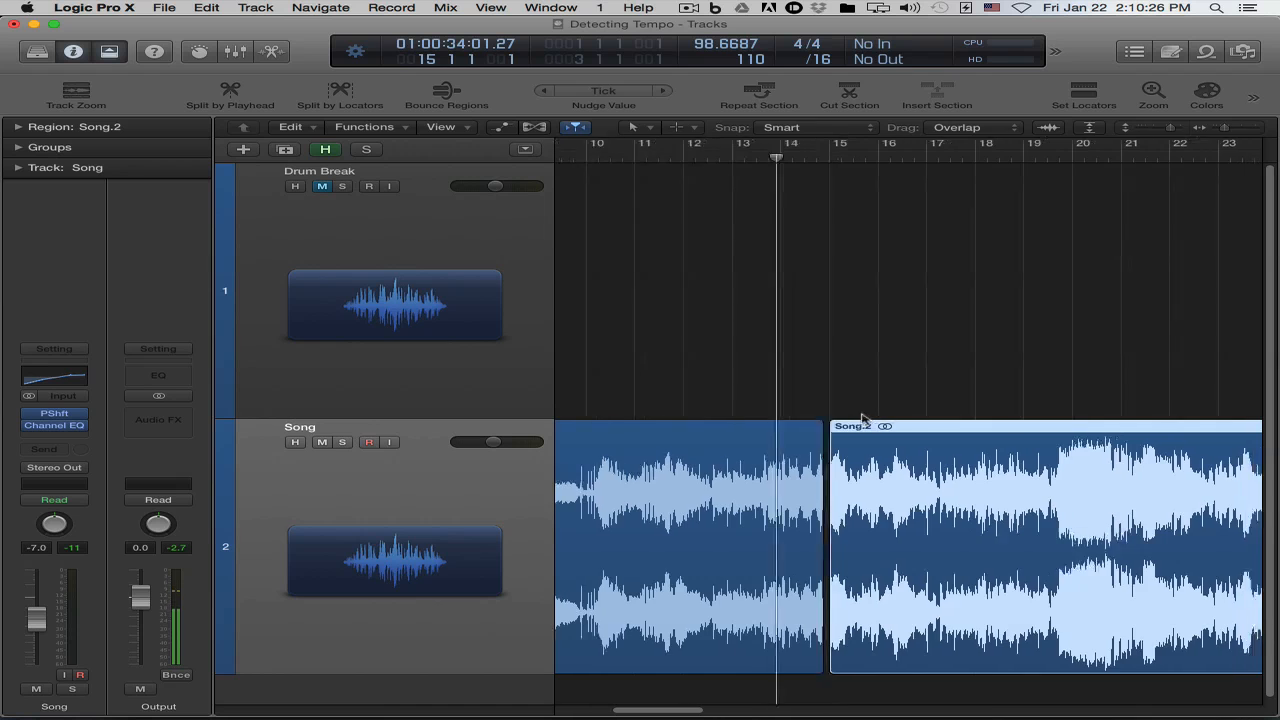
pyautogui.press('super+Right')
pyautogui.press('super+Up')
pyautogui.press('super+Up')
pyautogui.press('super+Right')
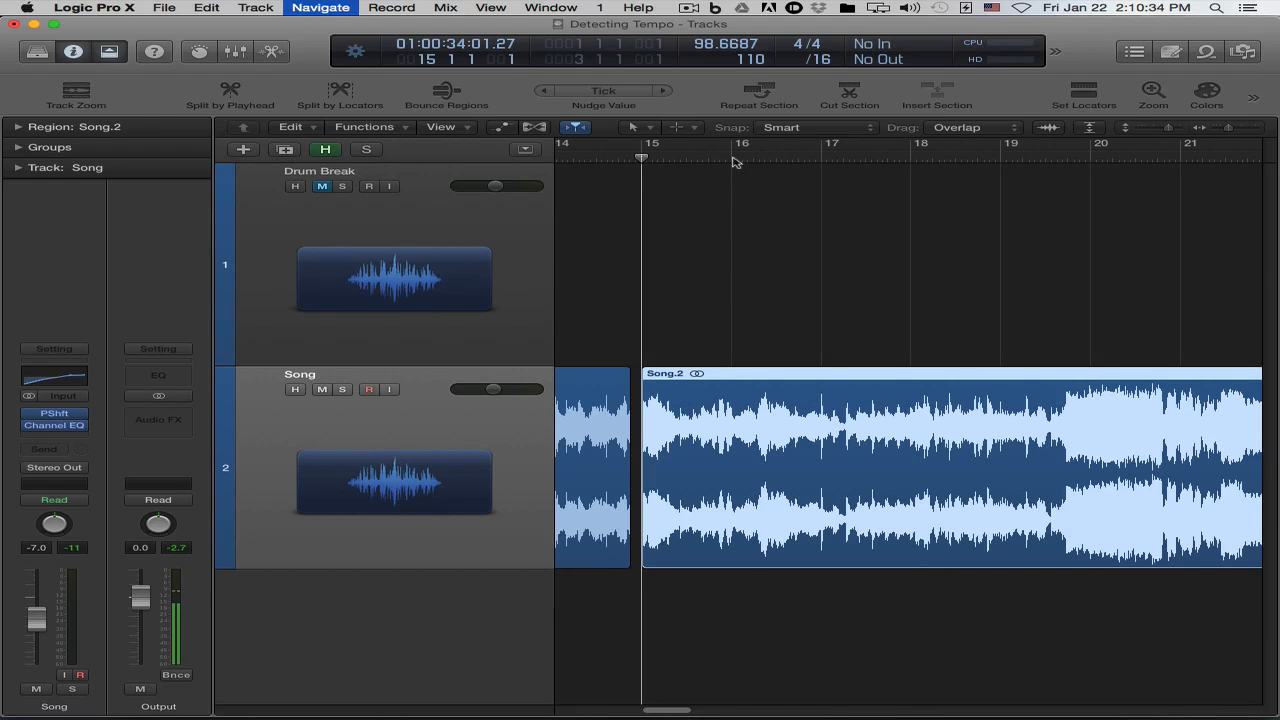
pyautogui.press('super+u')
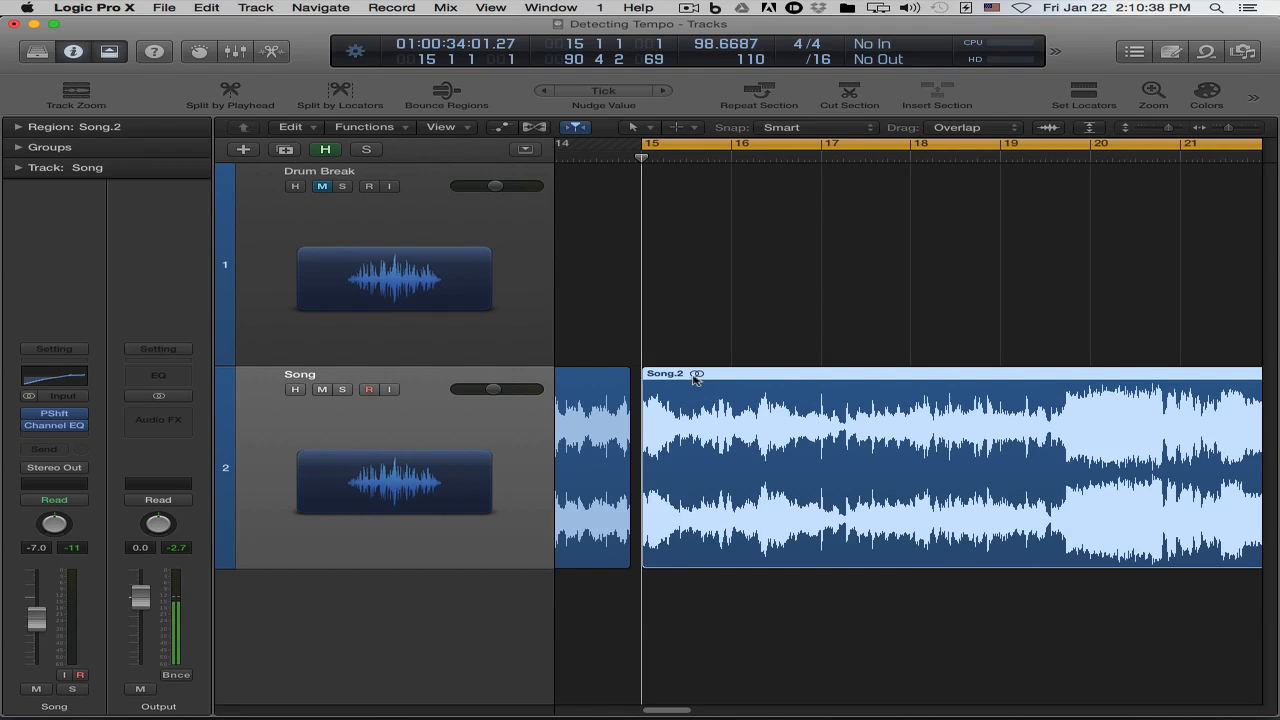
pyautogui.press('space')
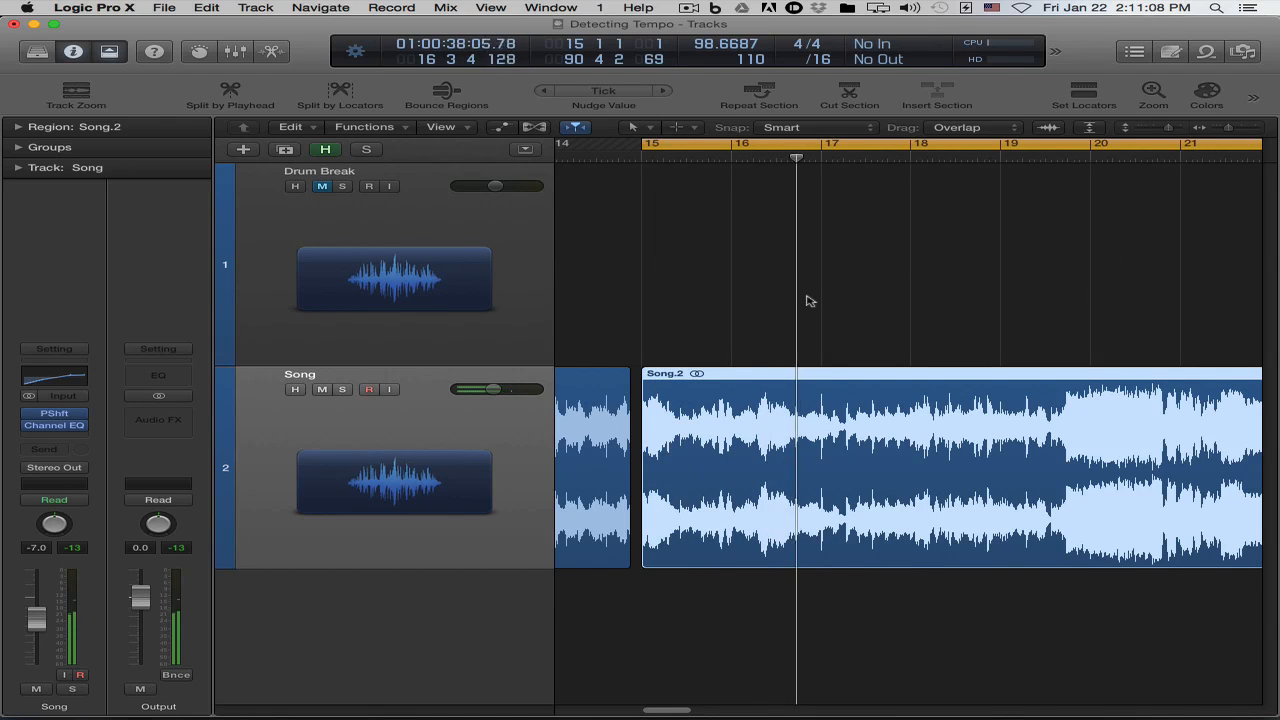
pyautogui.press('space')
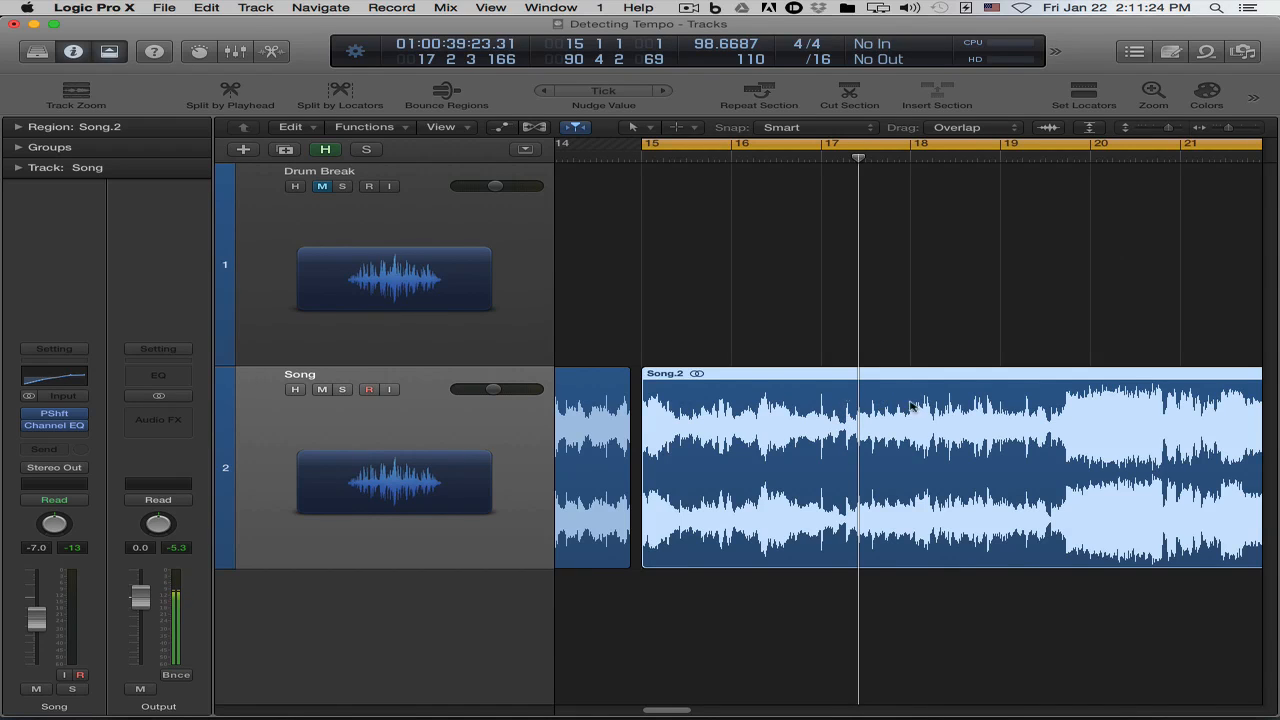
# Split the Song region near bar 17, beat 2, and move the part after the cut to bar 18.
pyautogui.click(822, 390)
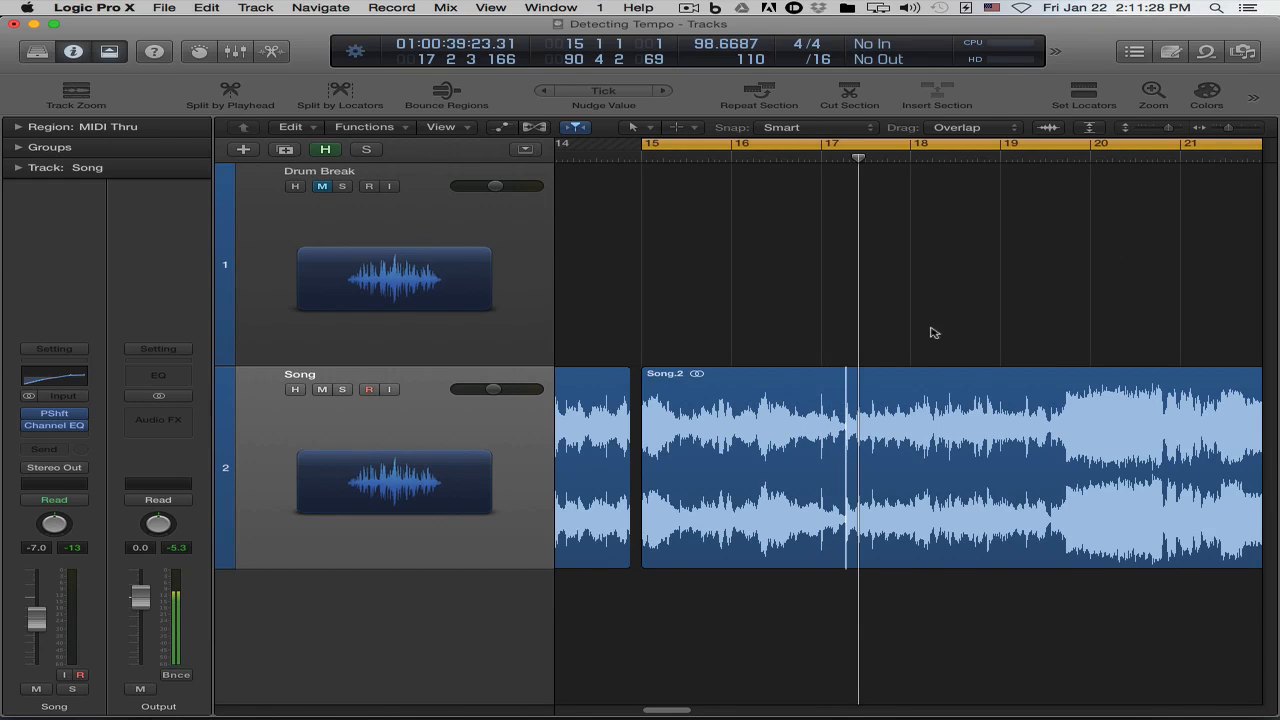
pyautogui.press('super+t')
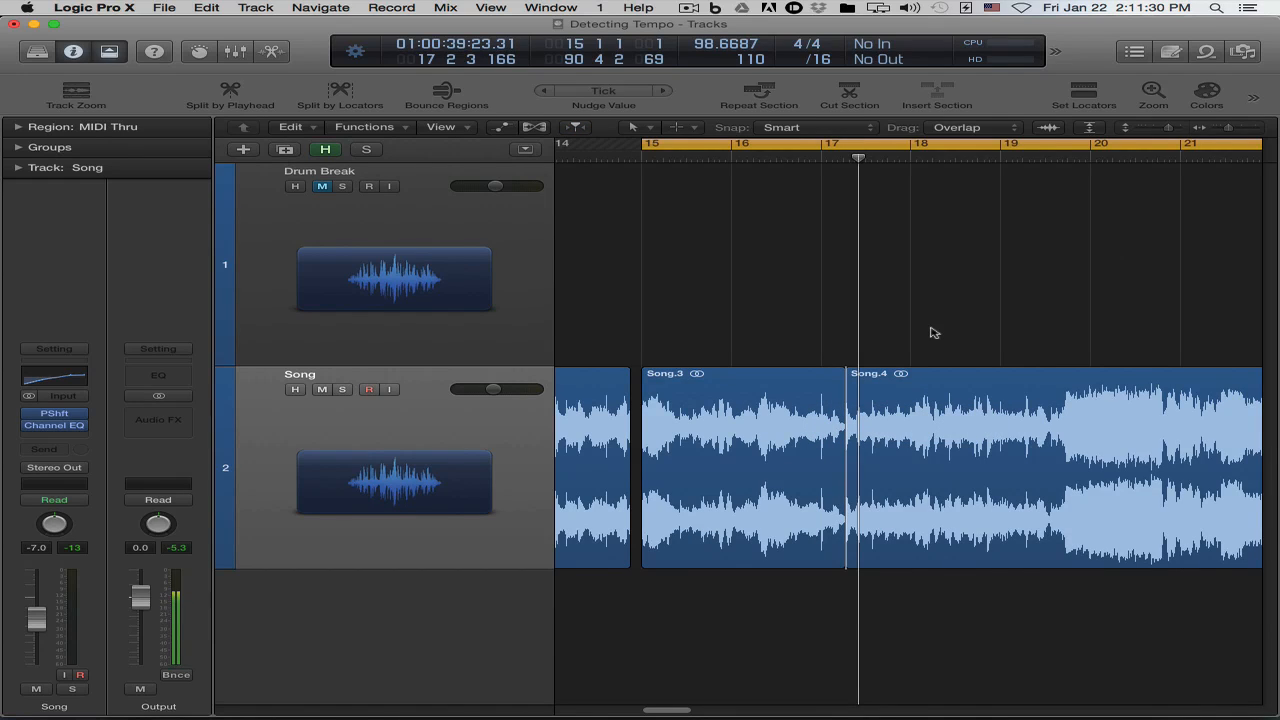
pyautogui.click(908, 155)
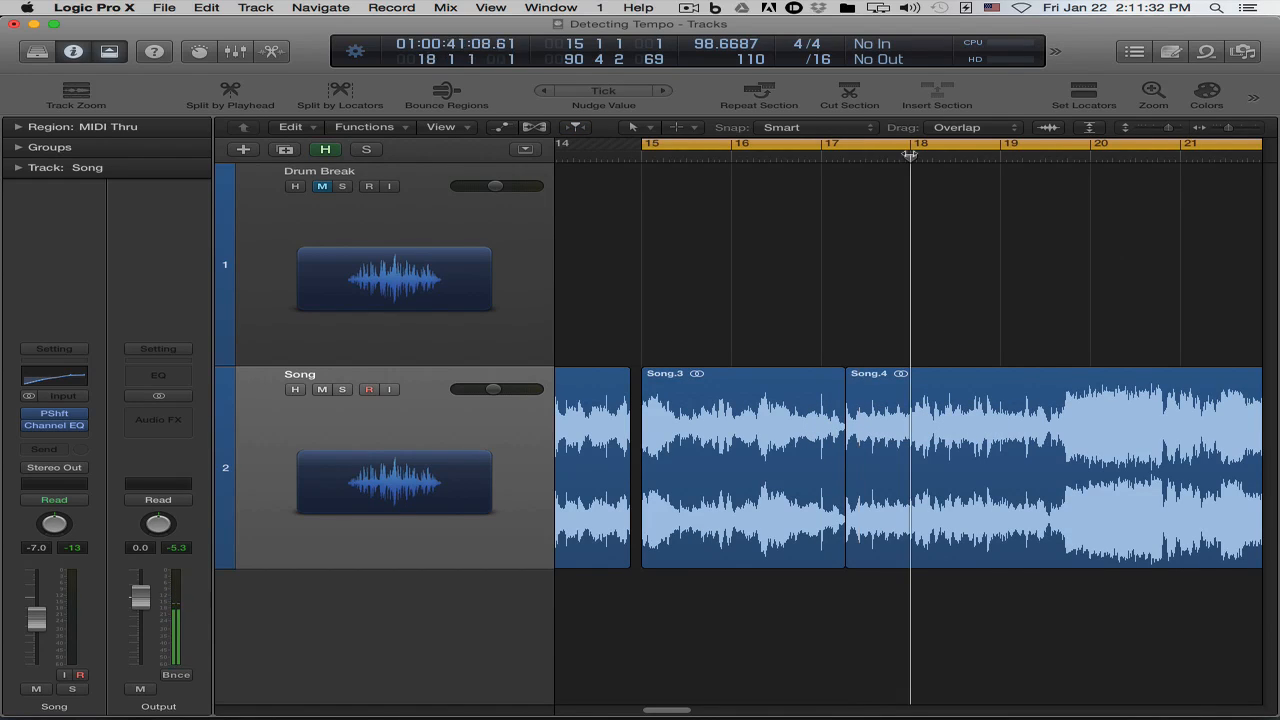
pyautogui.click(934, 388)
pyautogui.press(';')
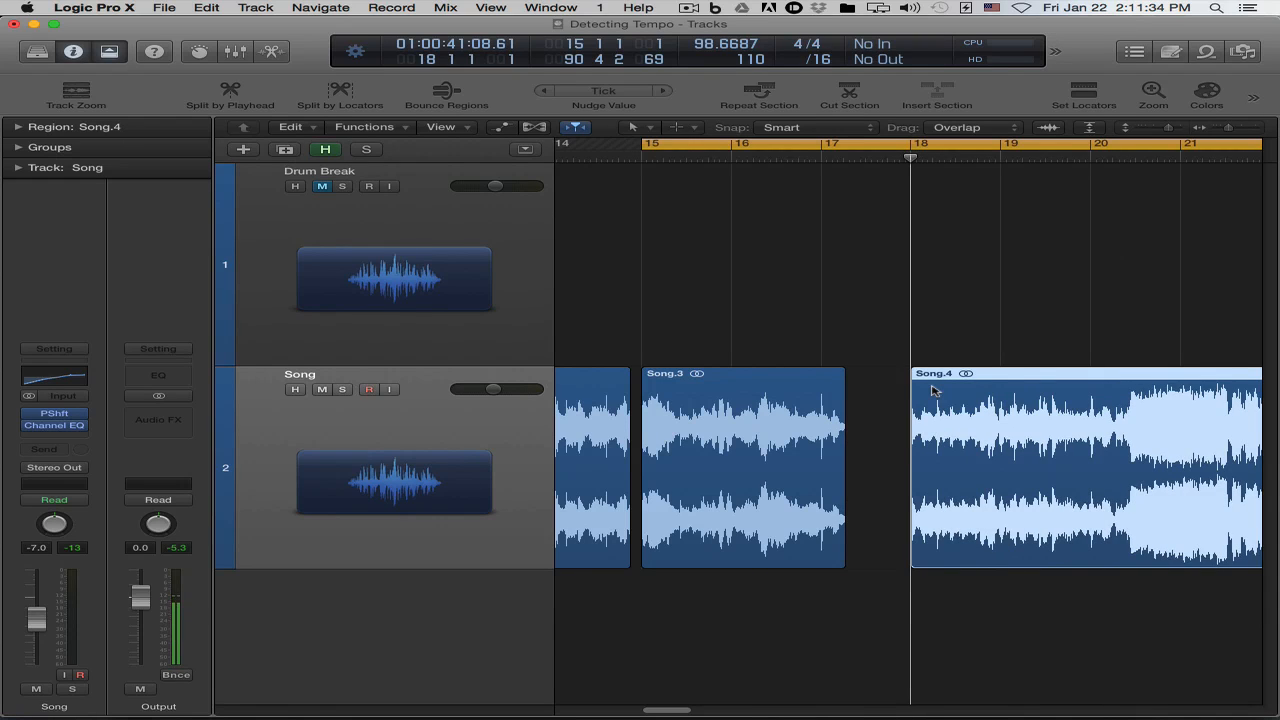
# Set the cycle range around the isolated Song section to exactly two bars, from bar 15 to bar 17.
pyautogui.click(866, 231)
pyautogui.click(774, 383)
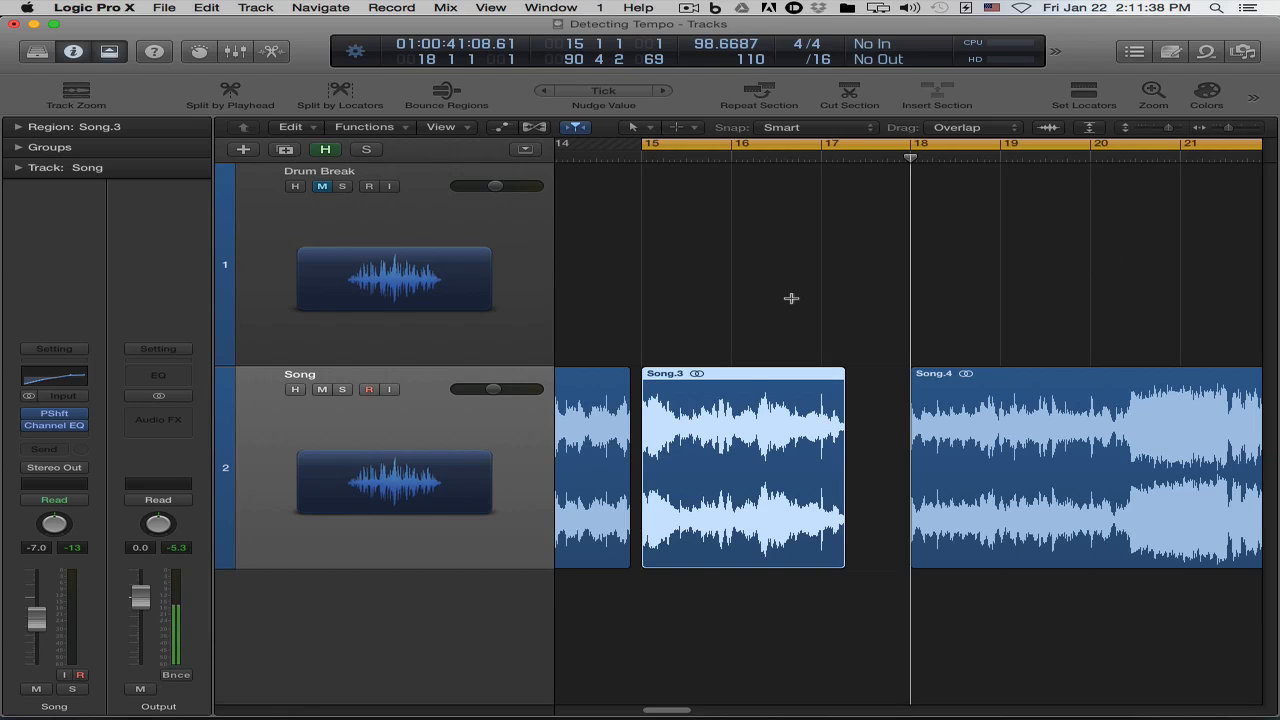
pyautogui.press('super+u')
pyautogui.moveTo(845, 146); pyautogui.dragTo(822, 146)
pyautogui.click(826, 284)
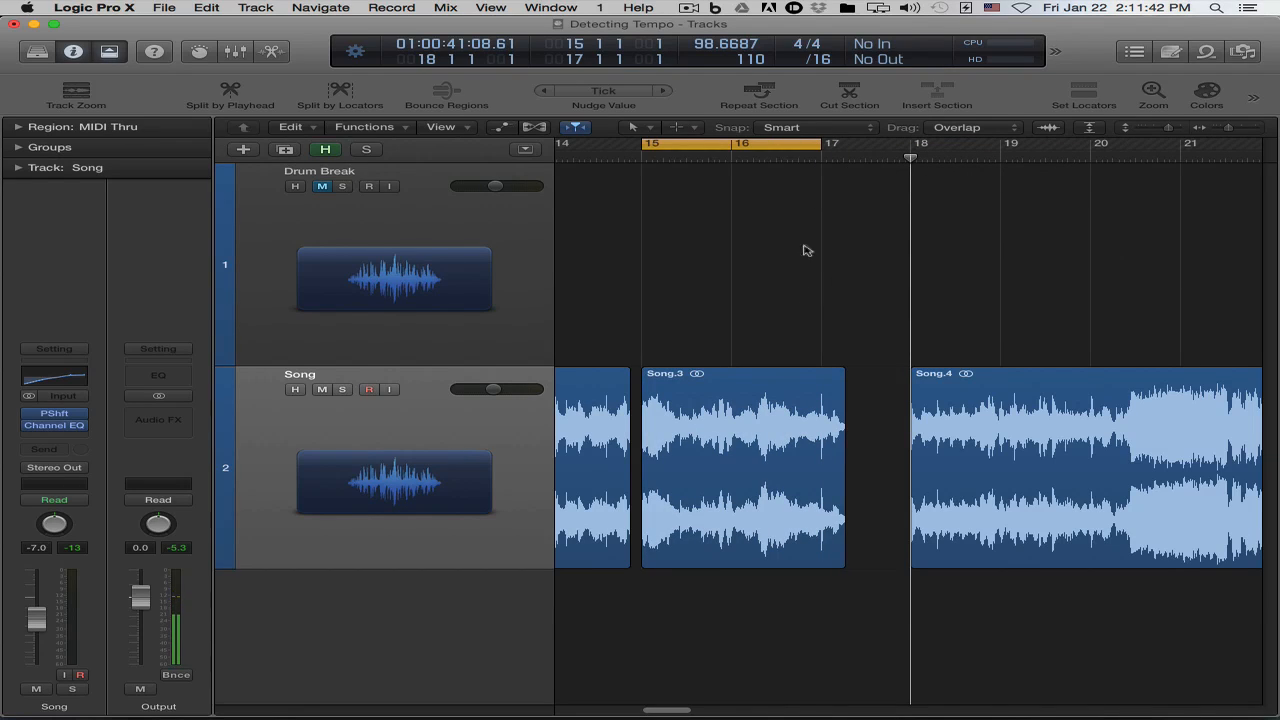
pyautogui.click(755, 450)
pyautogui.press('super+u')
pyautogui.click(797, 290)
pyautogui.press('space')
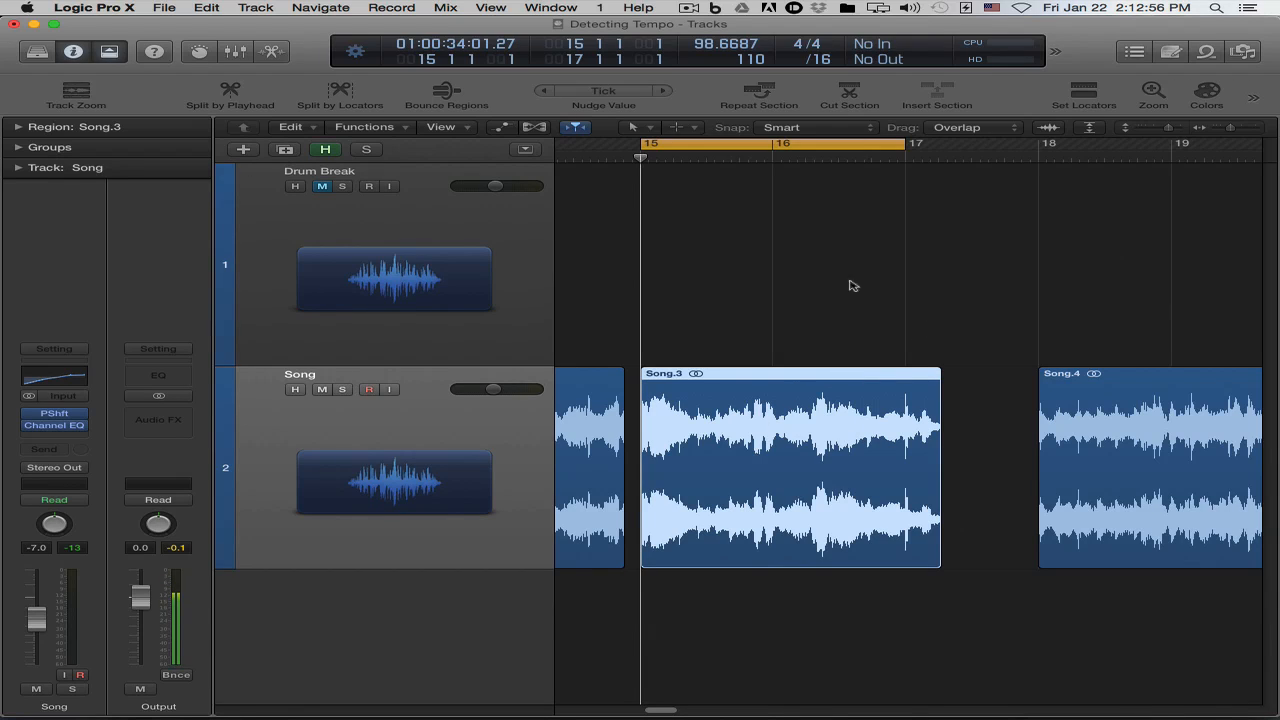
pyautogui.click(816, 343)
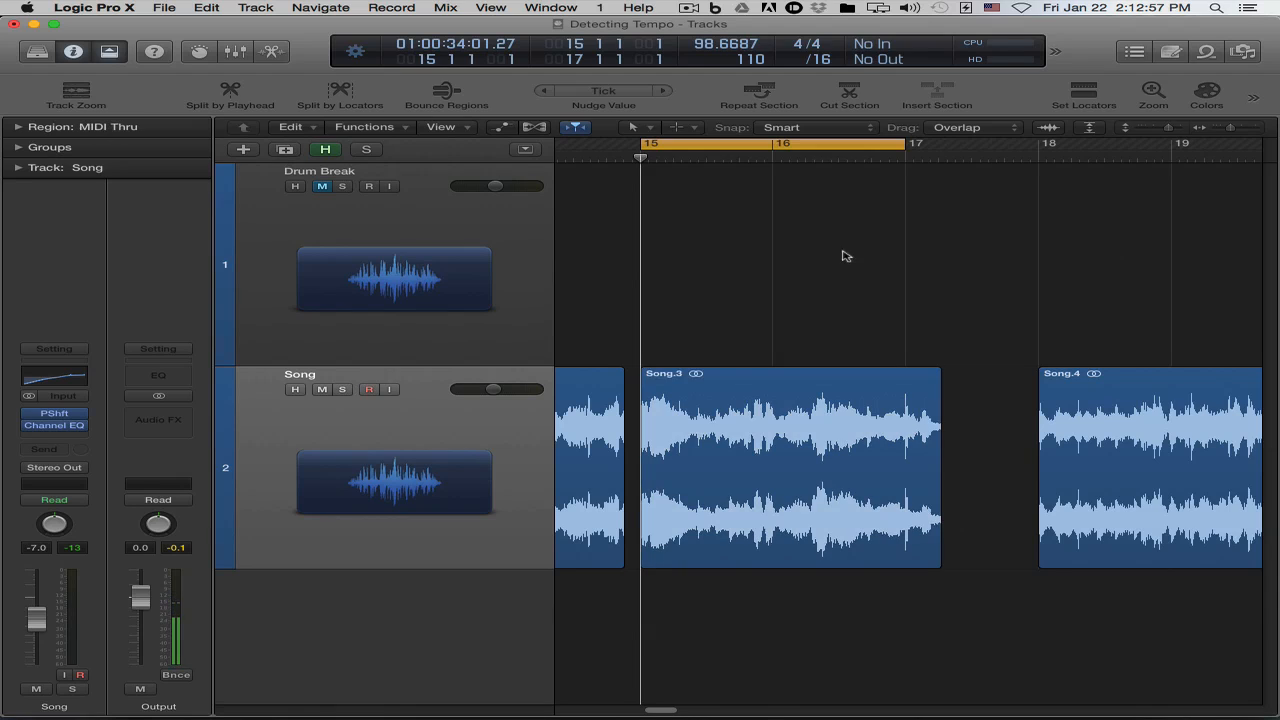
# Adjust the project tempo using the length of the isolated Song region at bar 15 and the two-bar locators.
pyautogui.click(810, 400)
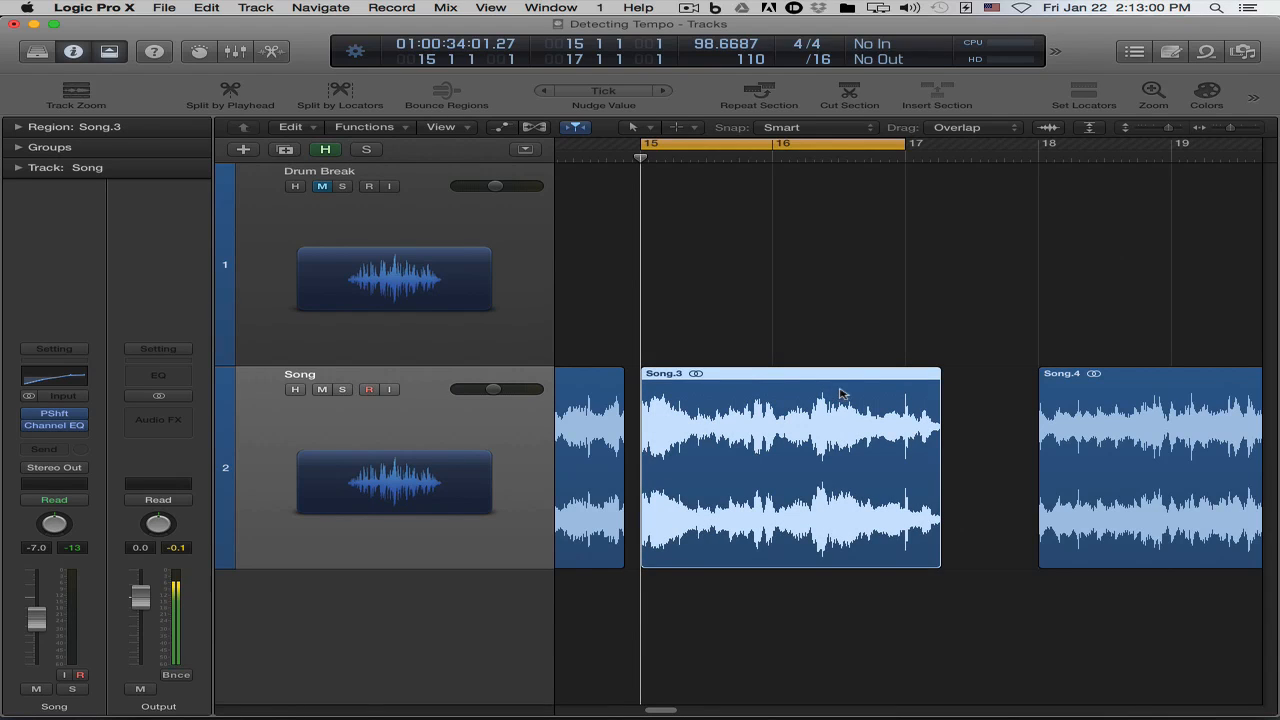
pyautogui.click(314, 131)
pyautogui.moveTo(454, 477)
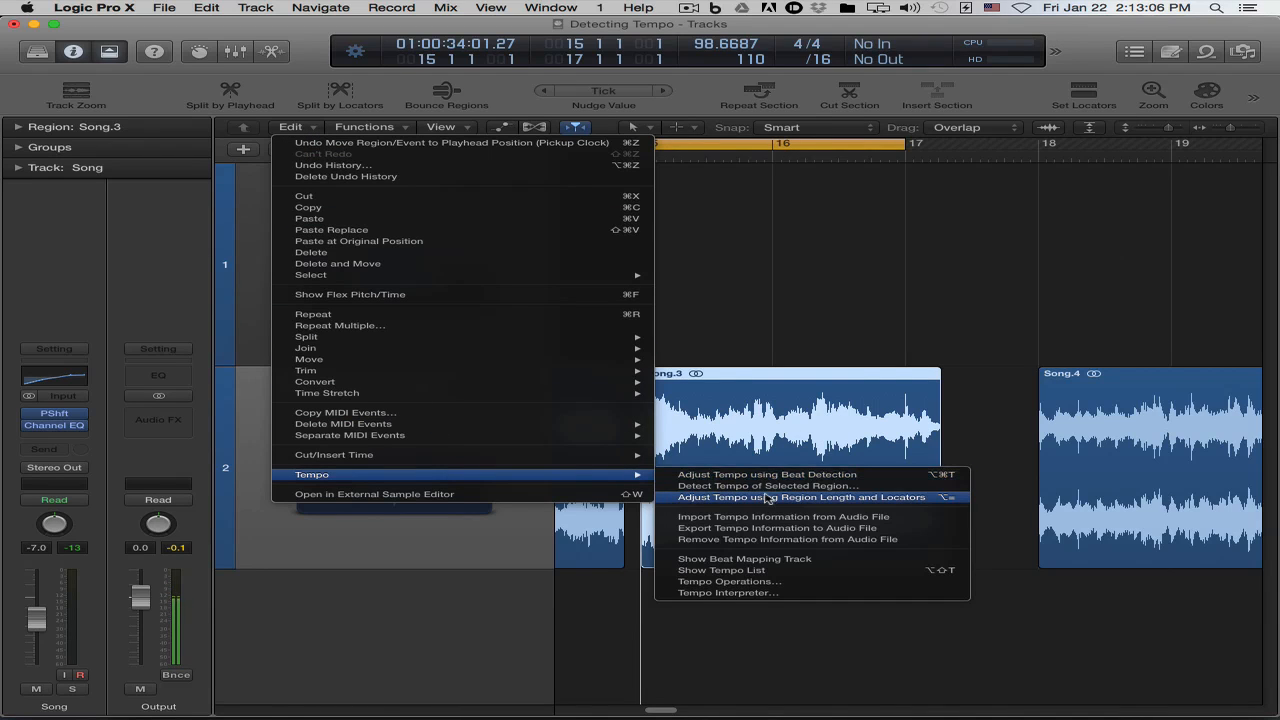
pyautogui.click(926, 499)
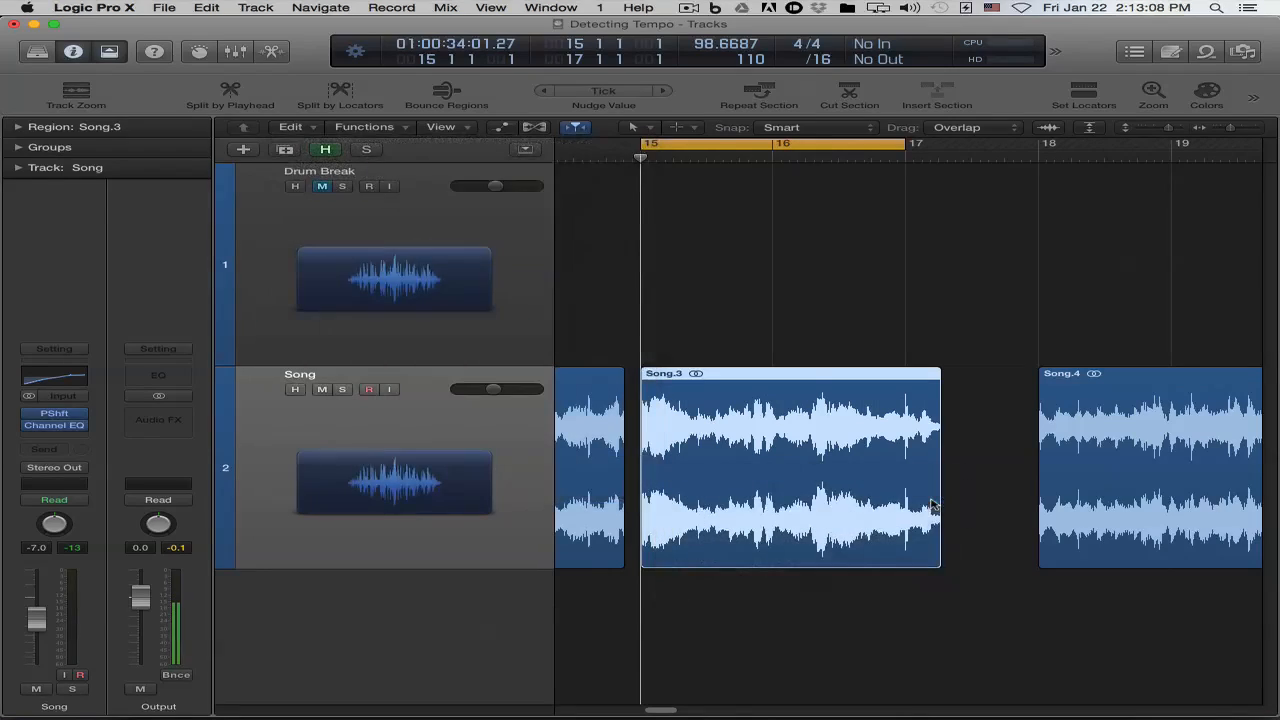
pyautogui.click(698, 251)
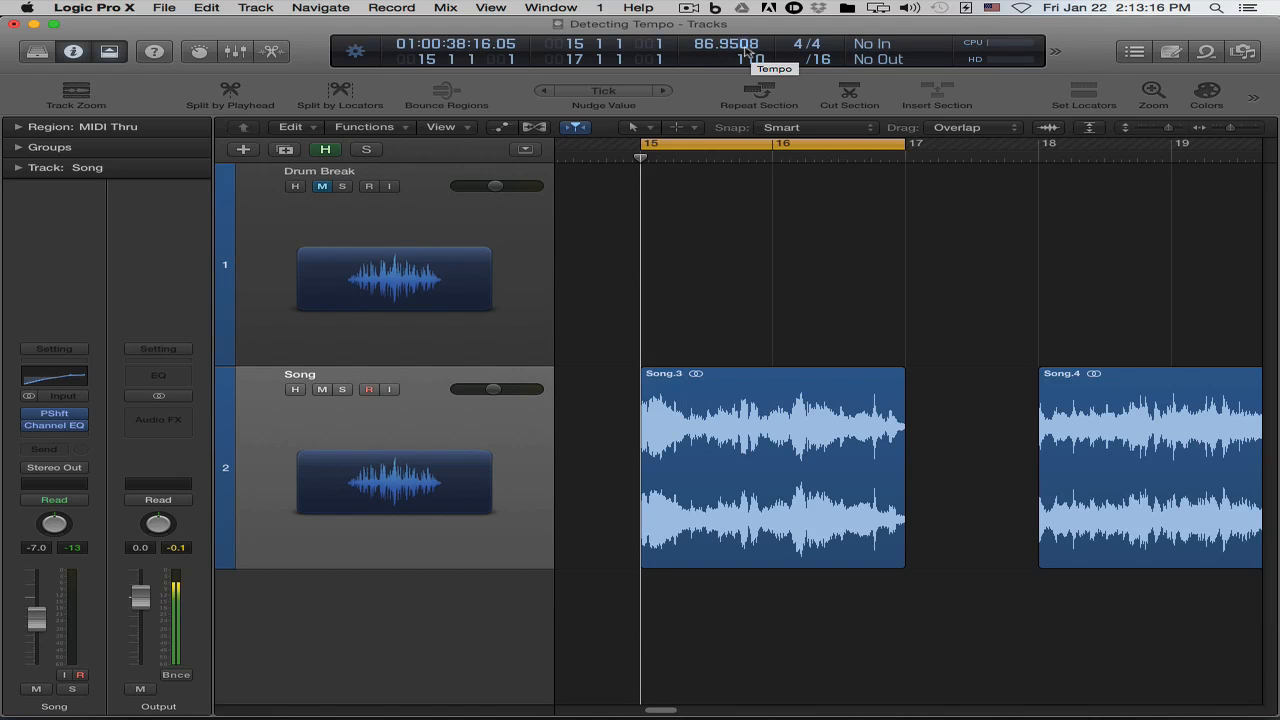
pyautogui.click(805, 425)
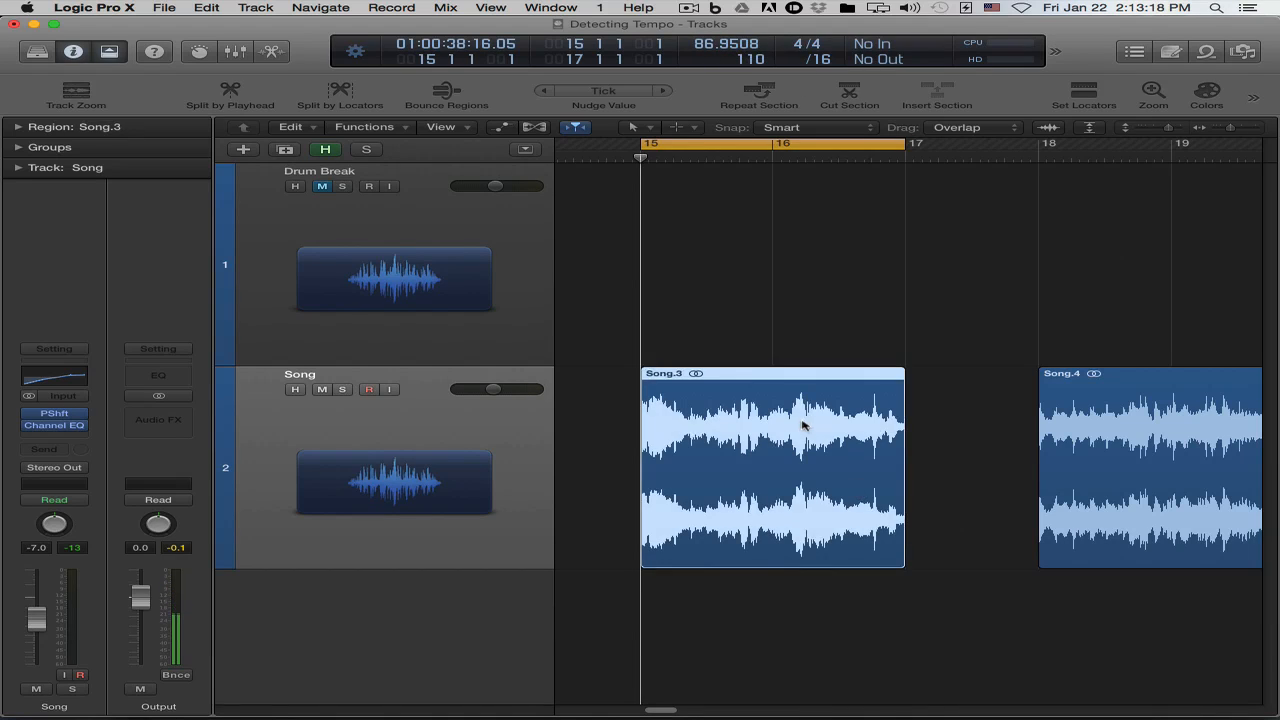
pyautogui.click(877, 262)
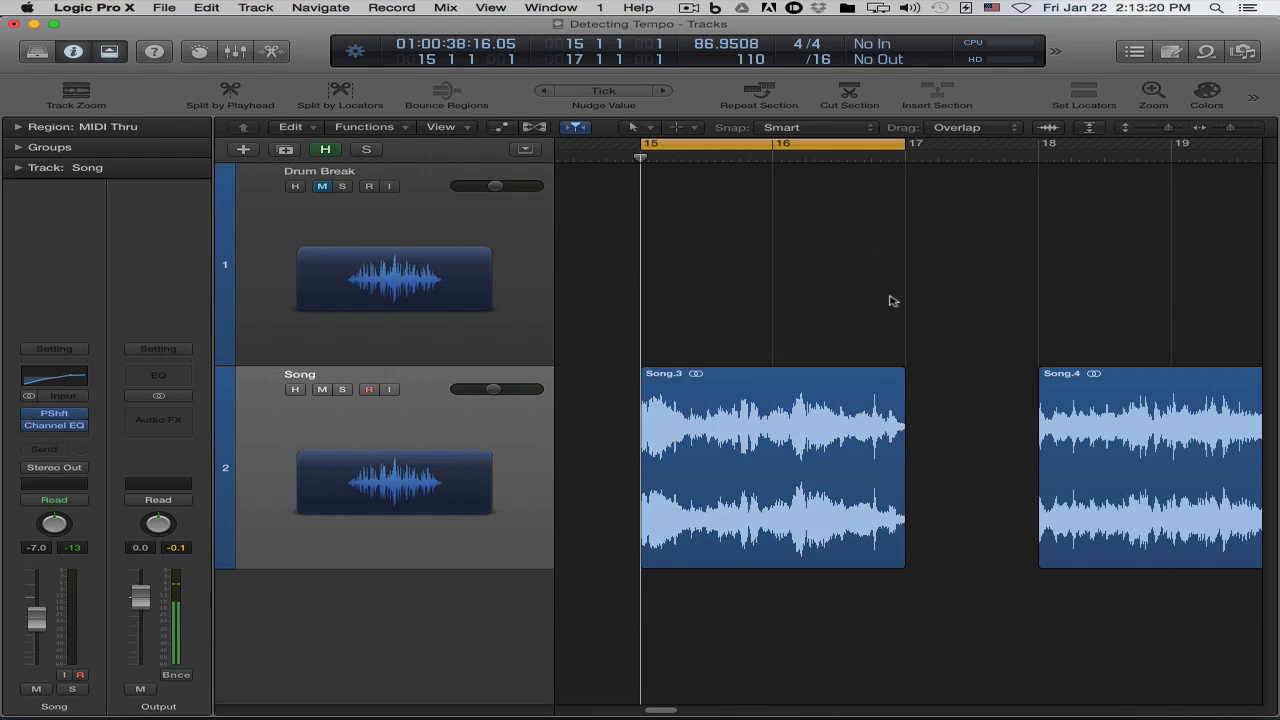
# Move the cycle range to the start of the song and extend it to cover bar 1 to bar 5.
pyautogui.scroll(-1, 968, 437)
pyautogui.hscroll(-5, 1002, 443)
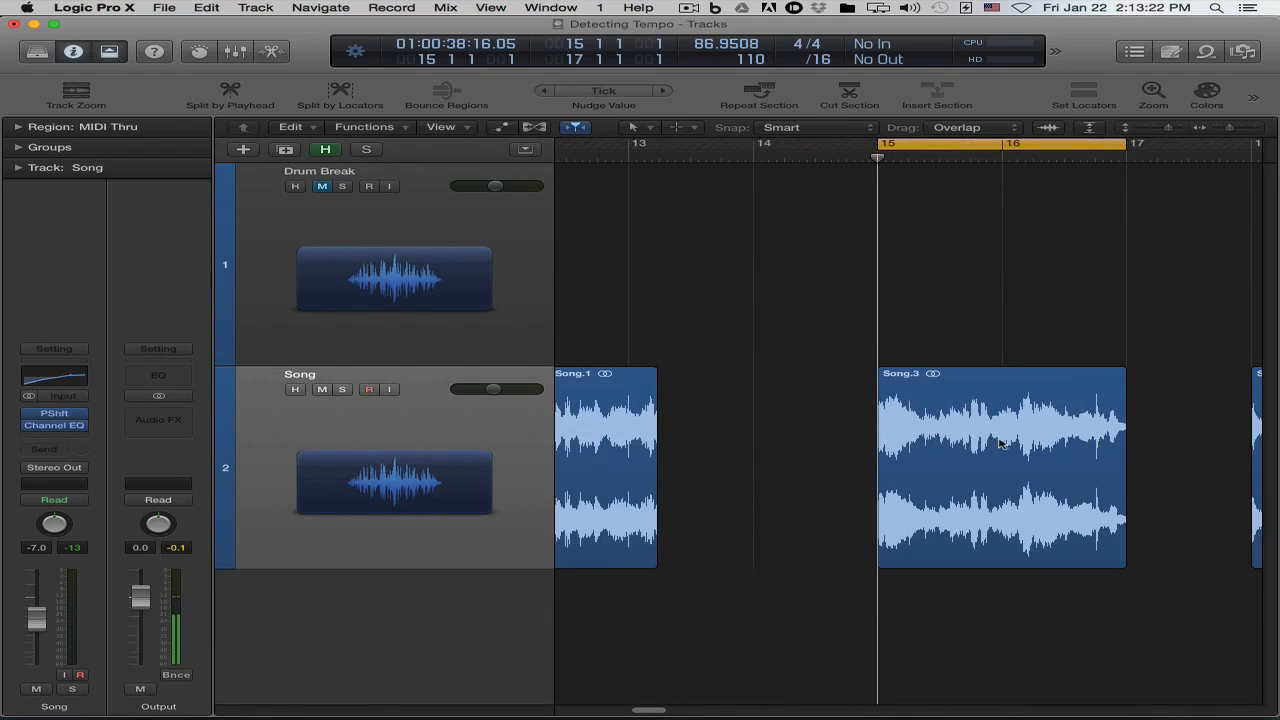
pyautogui.scroll(-8, 955, 444)
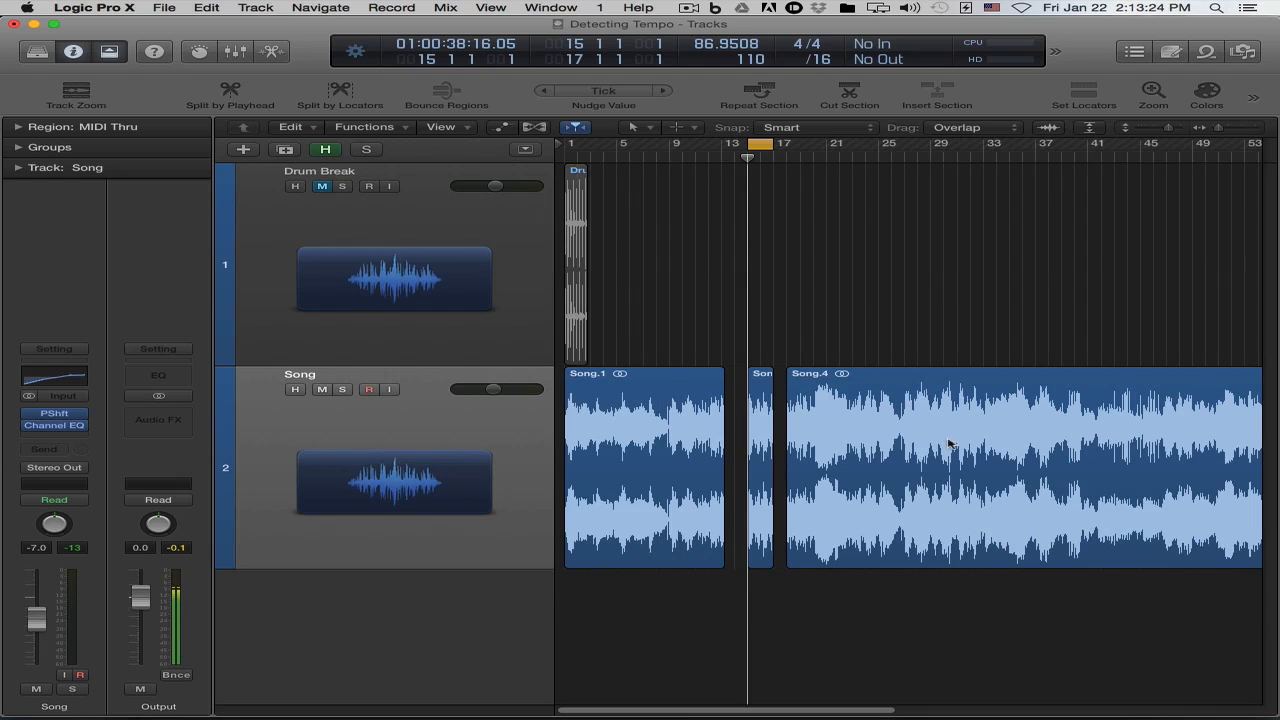
pyautogui.scroll(-2, 950, 444)
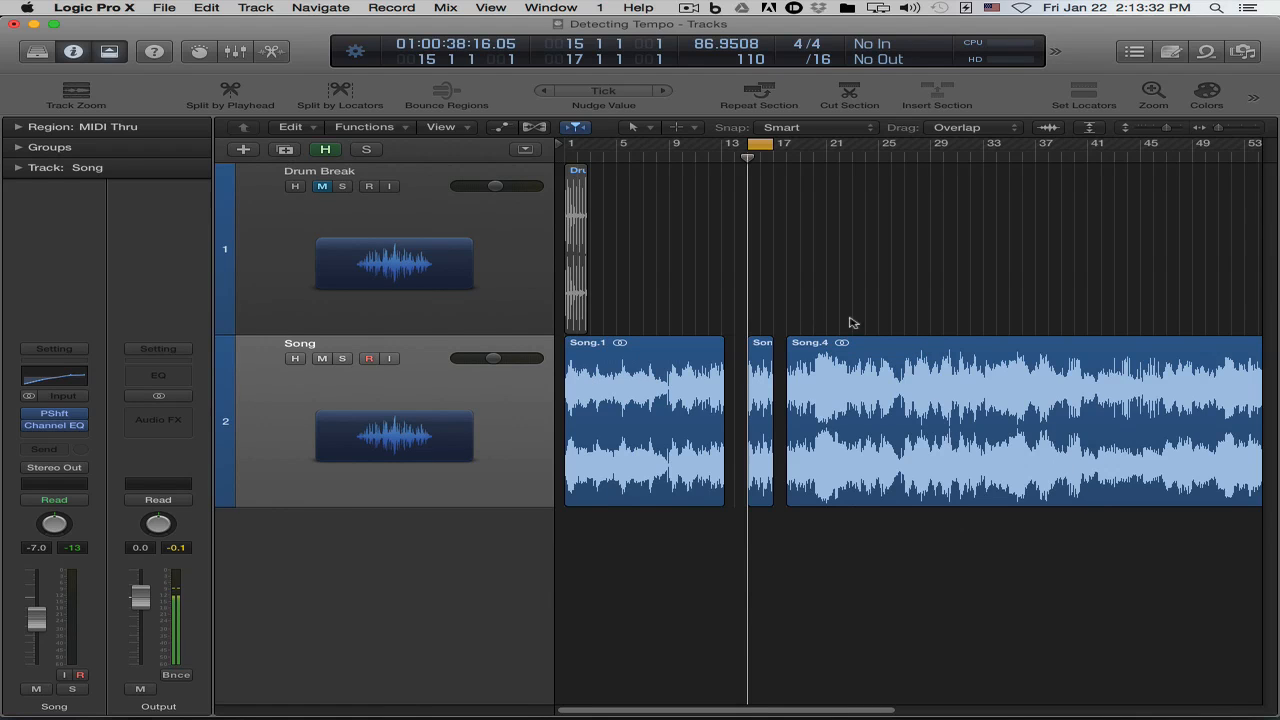
pyautogui.press('super+Right')
pyautogui.hscroll(-1, 865, 272)
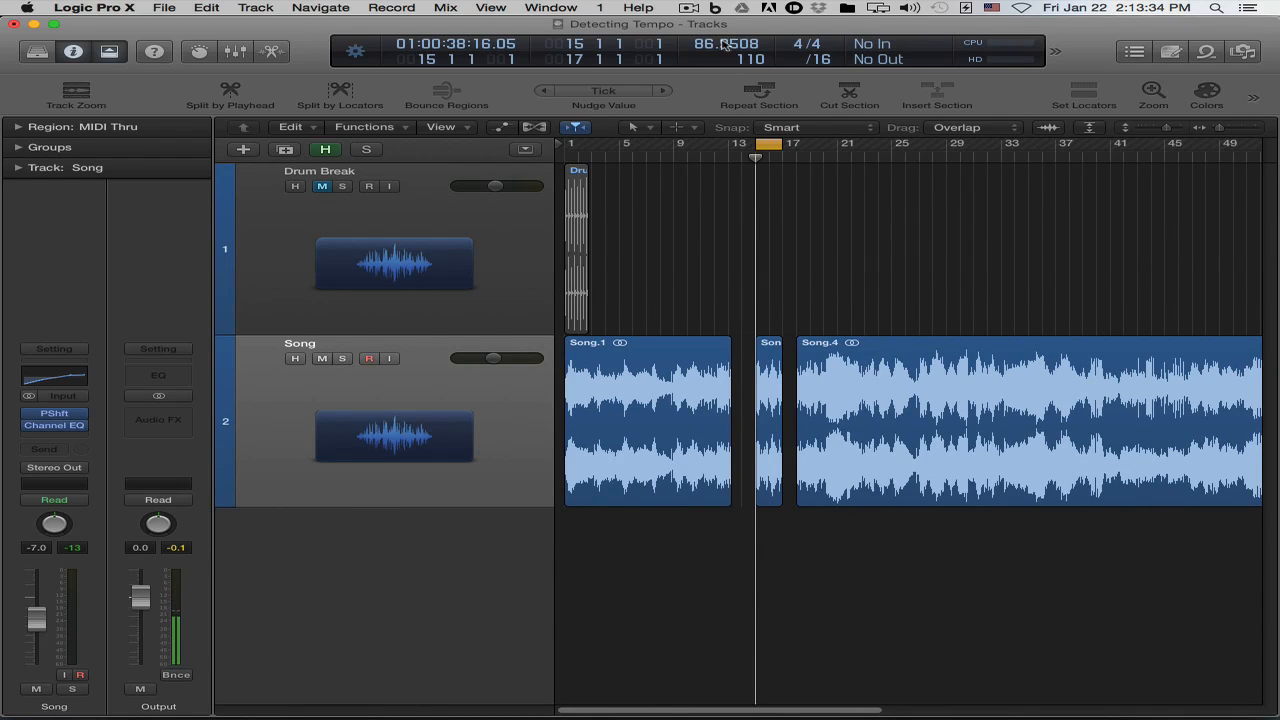
pyautogui.moveTo(769, 144); pyautogui.dragTo(583, 149)
pyautogui.scroll(3, 735, 240)
pyautogui.scroll(5, 736, 240)
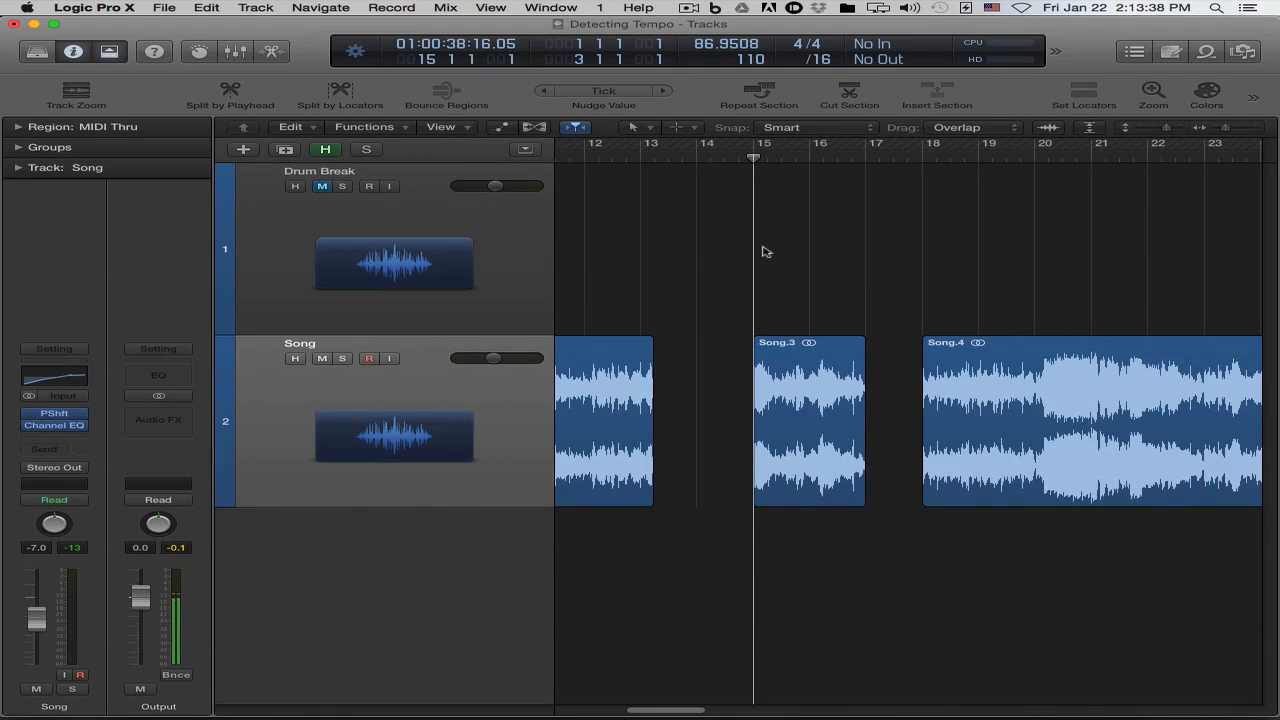
pyautogui.hscroll(-8, 868, 274)
pyautogui.scroll(3, 869, 271)
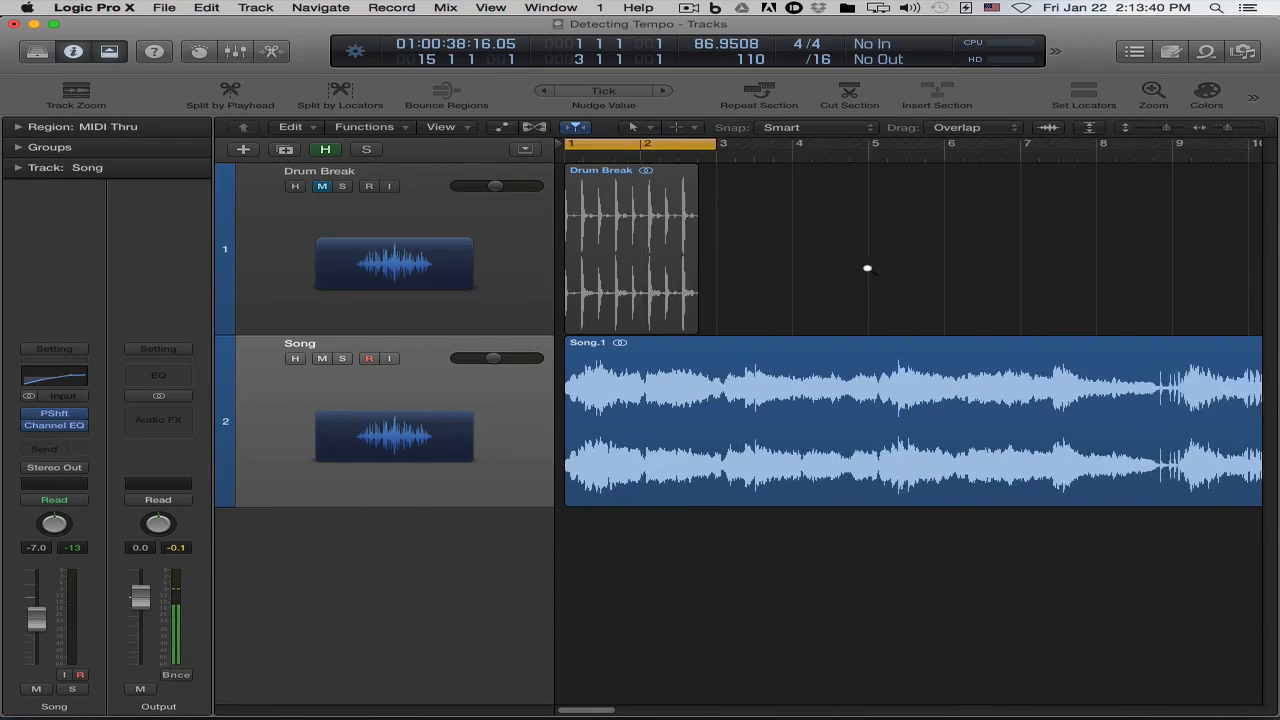
pyautogui.moveTo(741, 146); pyautogui.dragTo(911, 153)
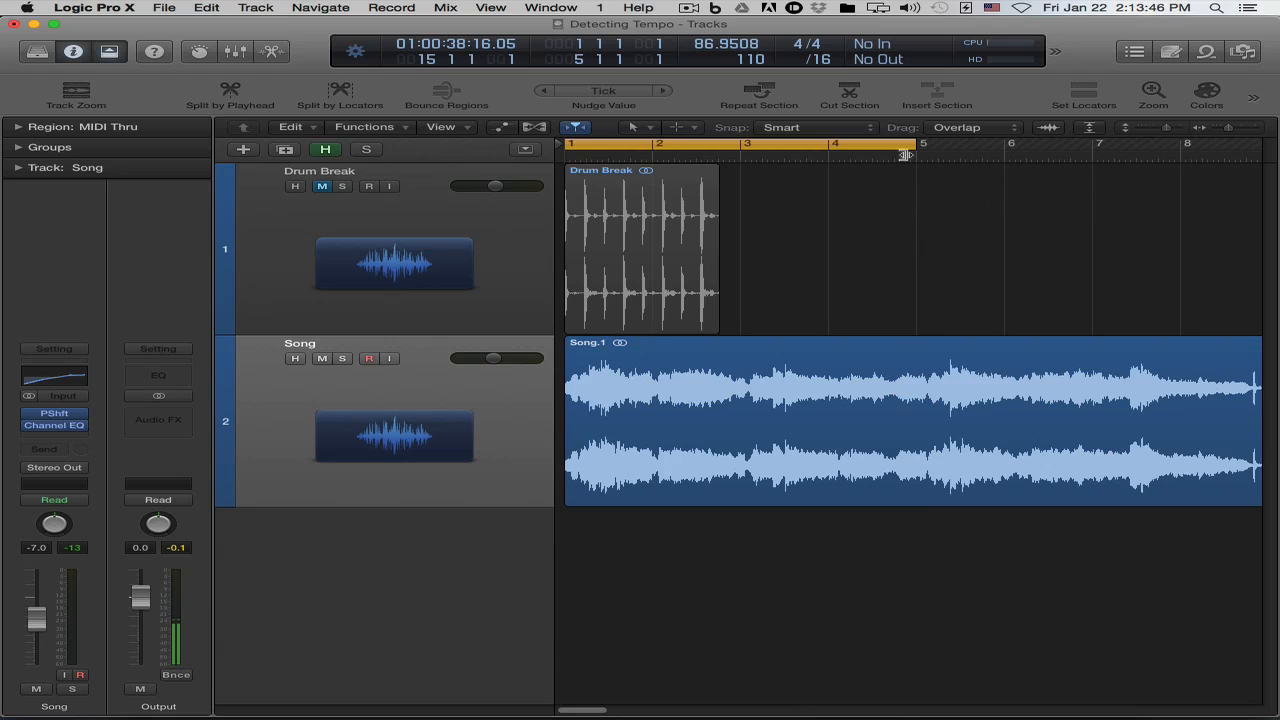
# Turn off cycling and play the song from bar 1 to about bar 5, beat 2.
pyautogui.click(904, 155)
pyautogui.press('Return')
pyautogui.press('space')
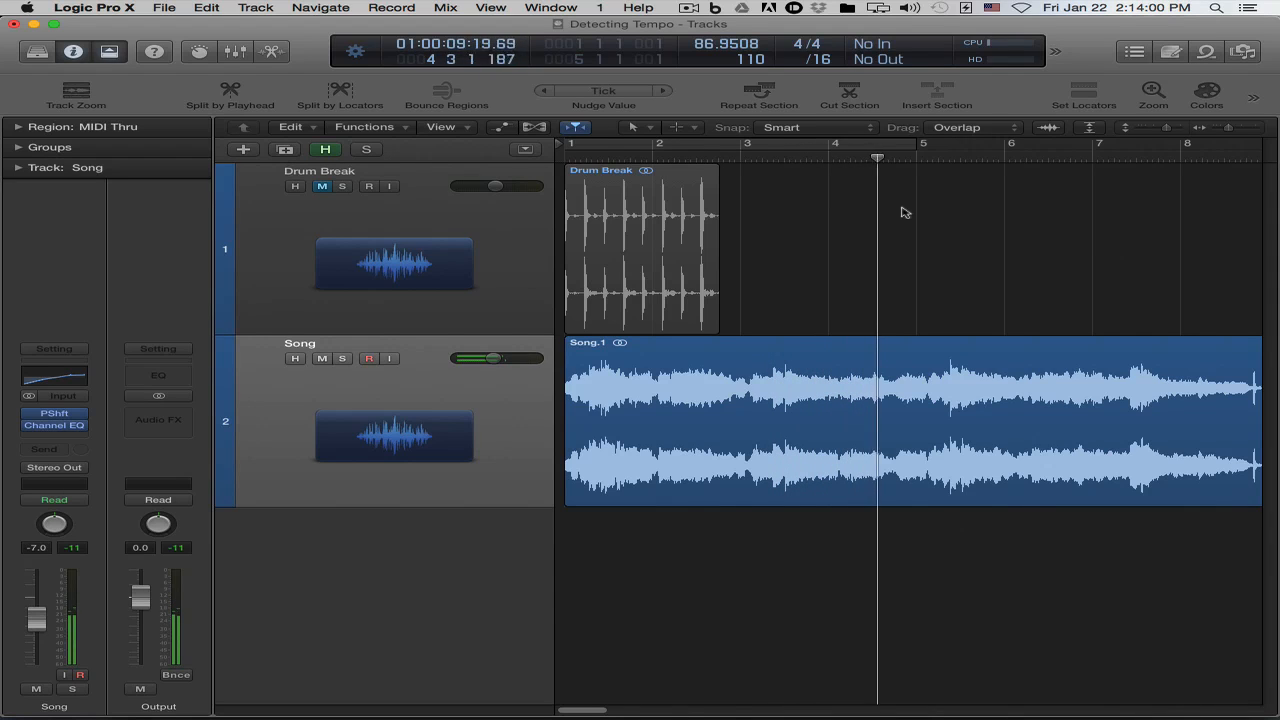
pyautogui.press('space')
pyautogui.click(890, 148)
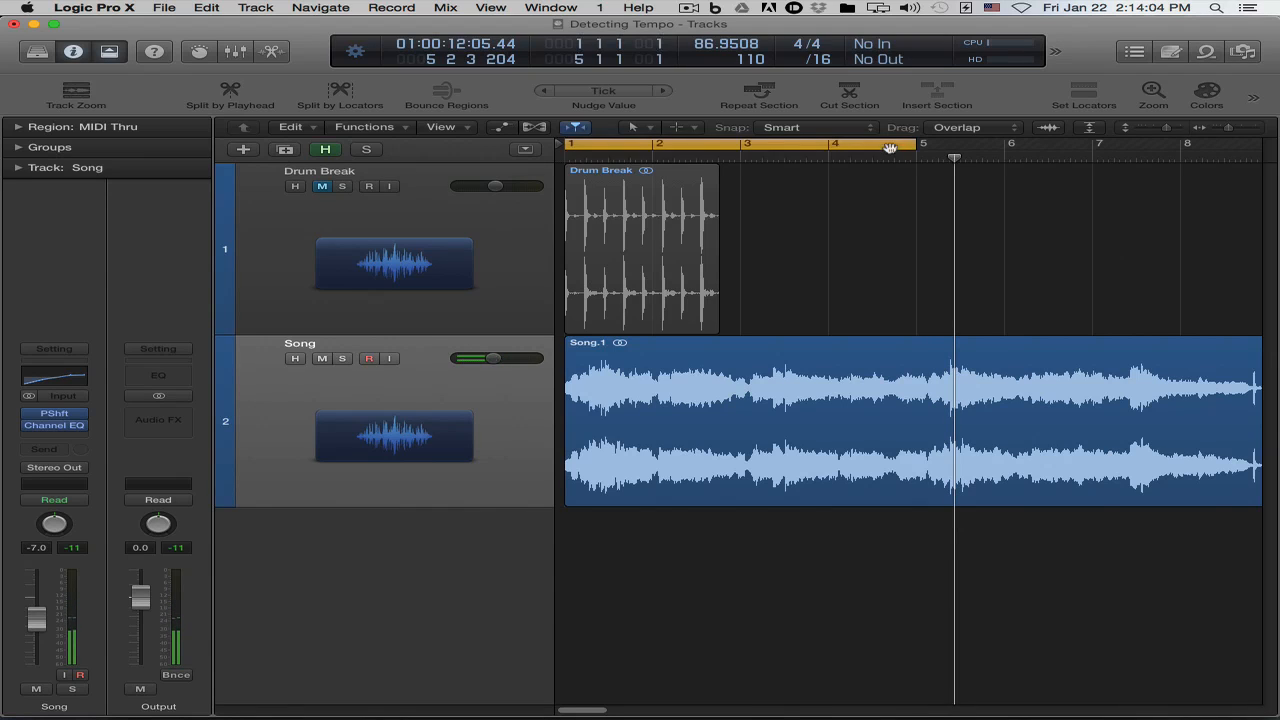
pyautogui.click(870, 146)
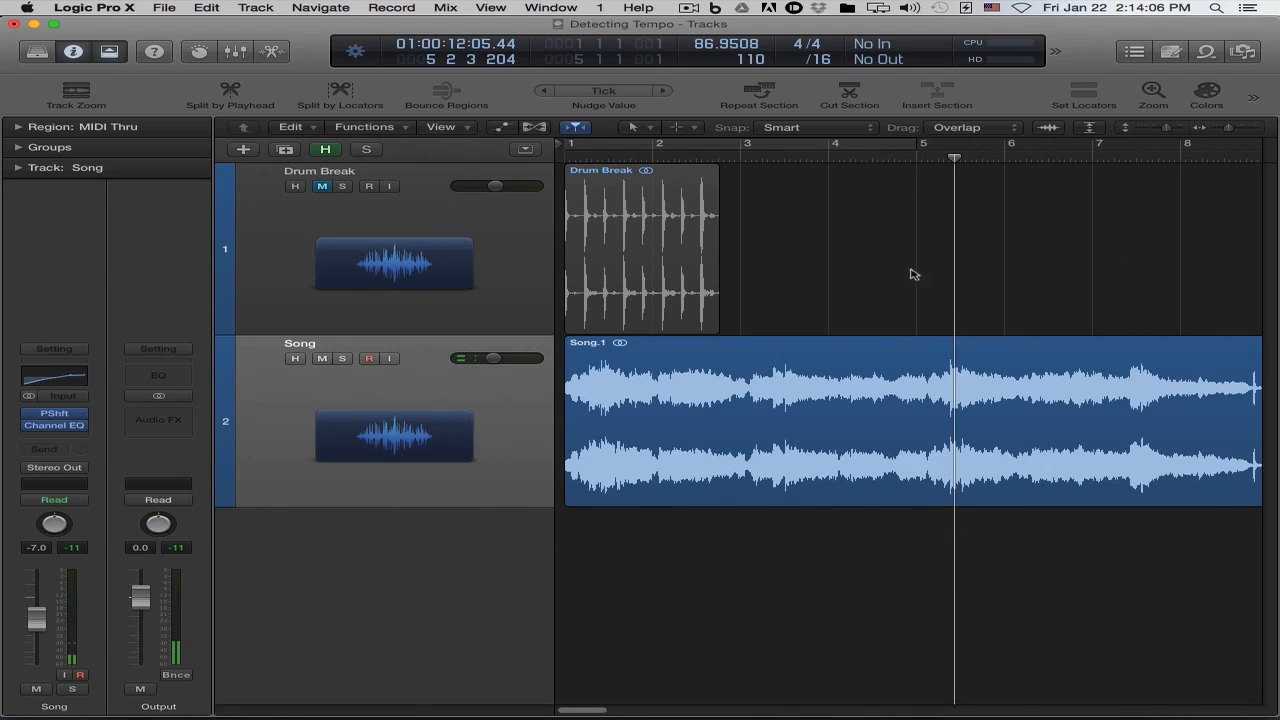
# Split the opening Song region slightly after the start of bar 5 and place the playhead at bar 5.
pyautogui.click(929, 354)
pyautogui.press('super+t')
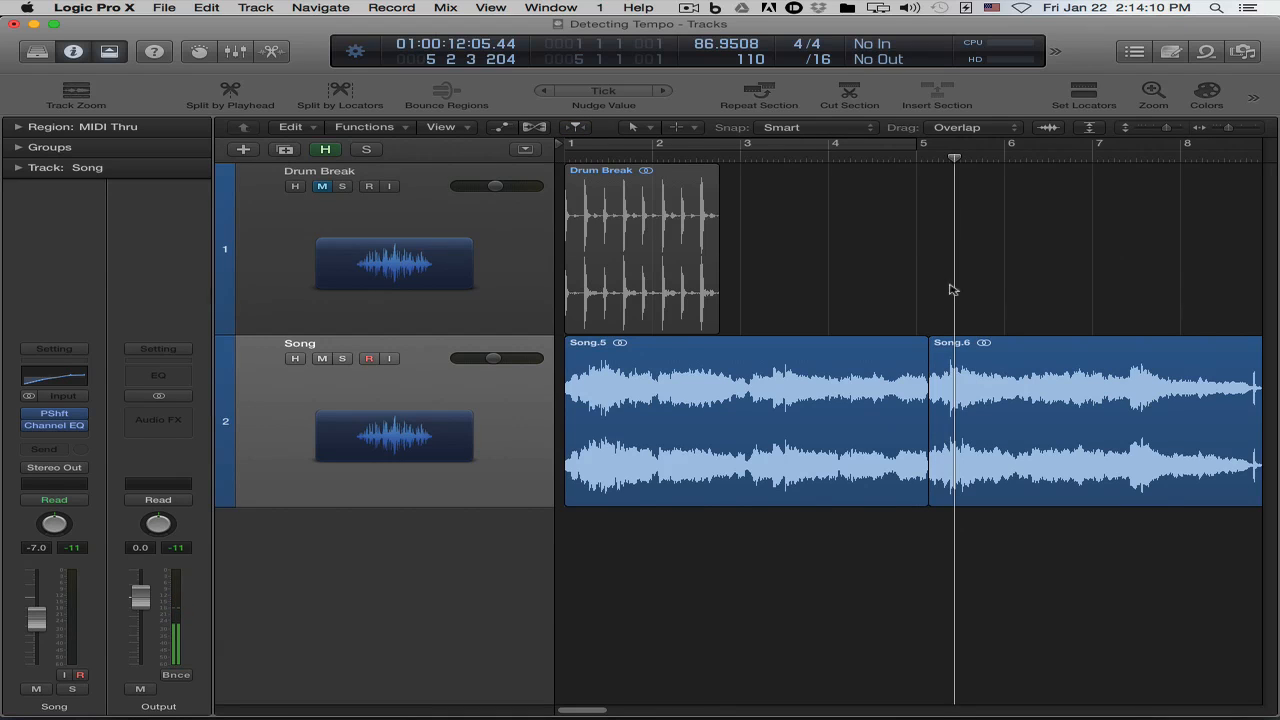
pyautogui.moveTo(949, 161); pyautogui.dragTo(918, 160)
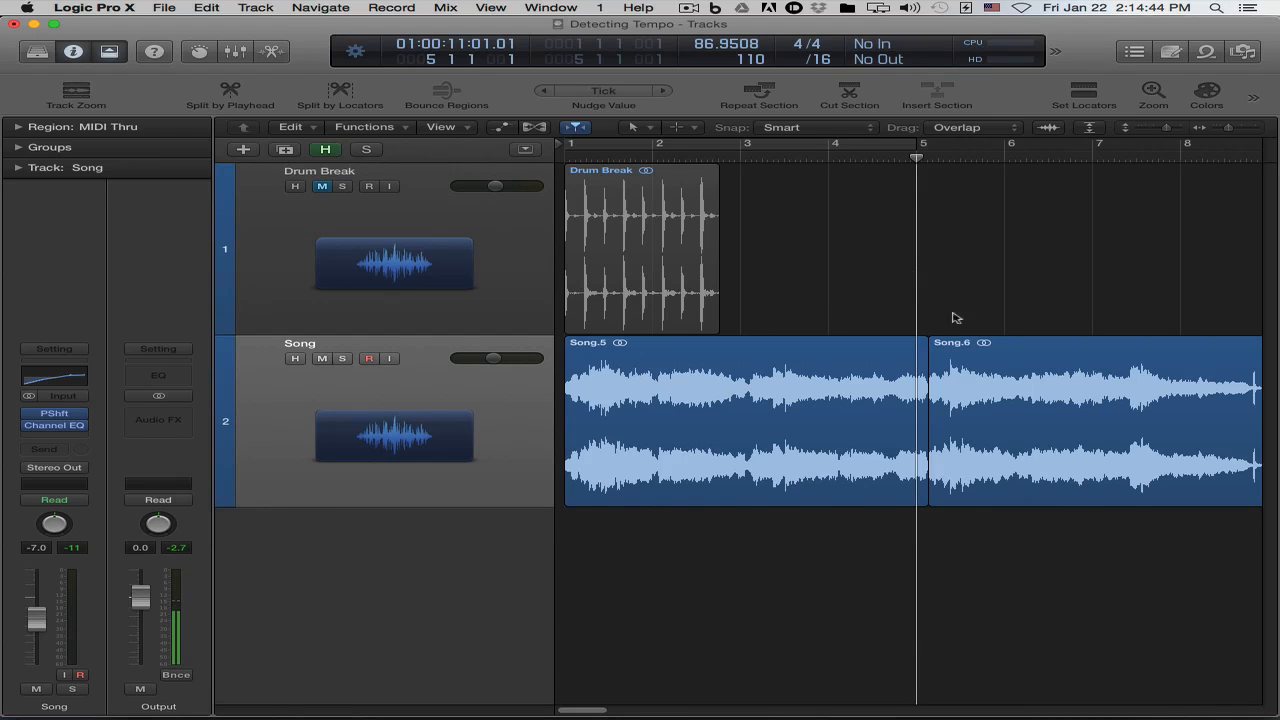
# Move the split-off Song region after the opening section to start at the playhead on bar 6, and clear the selection.
pyautogui.click(1004, 158)
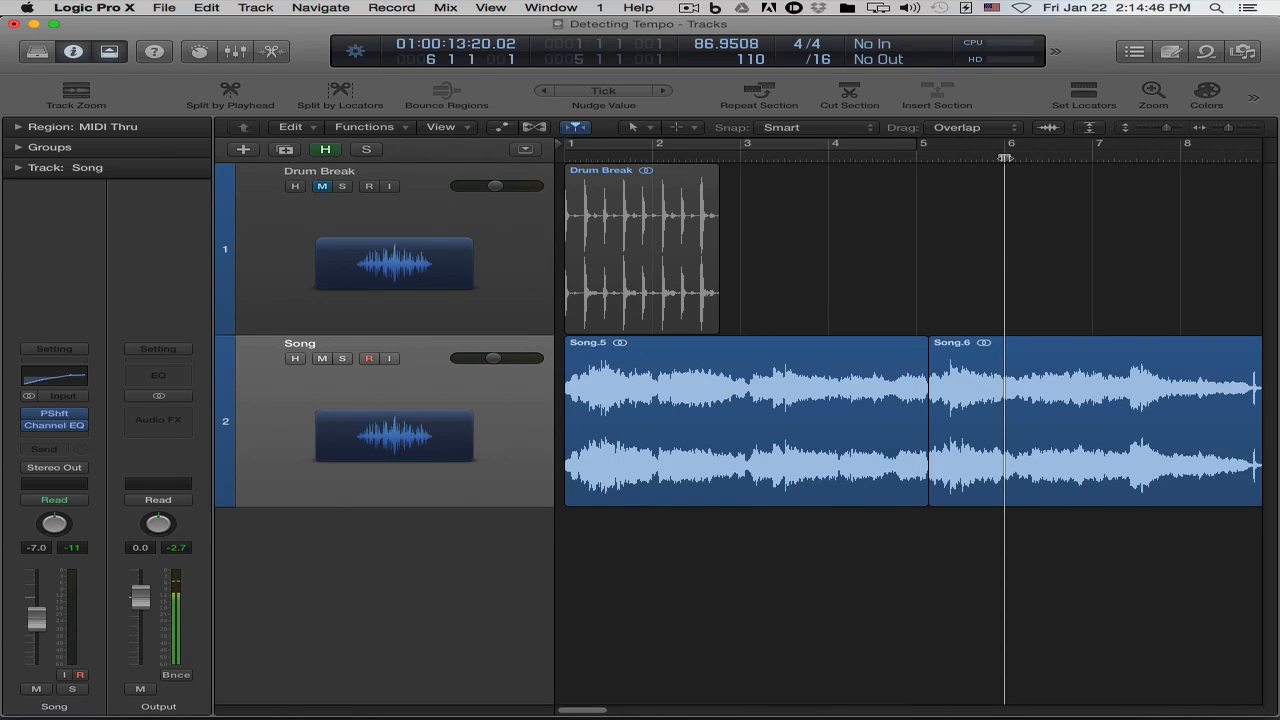
pyautogui.click(982, 380)
pyautogui.press(';')
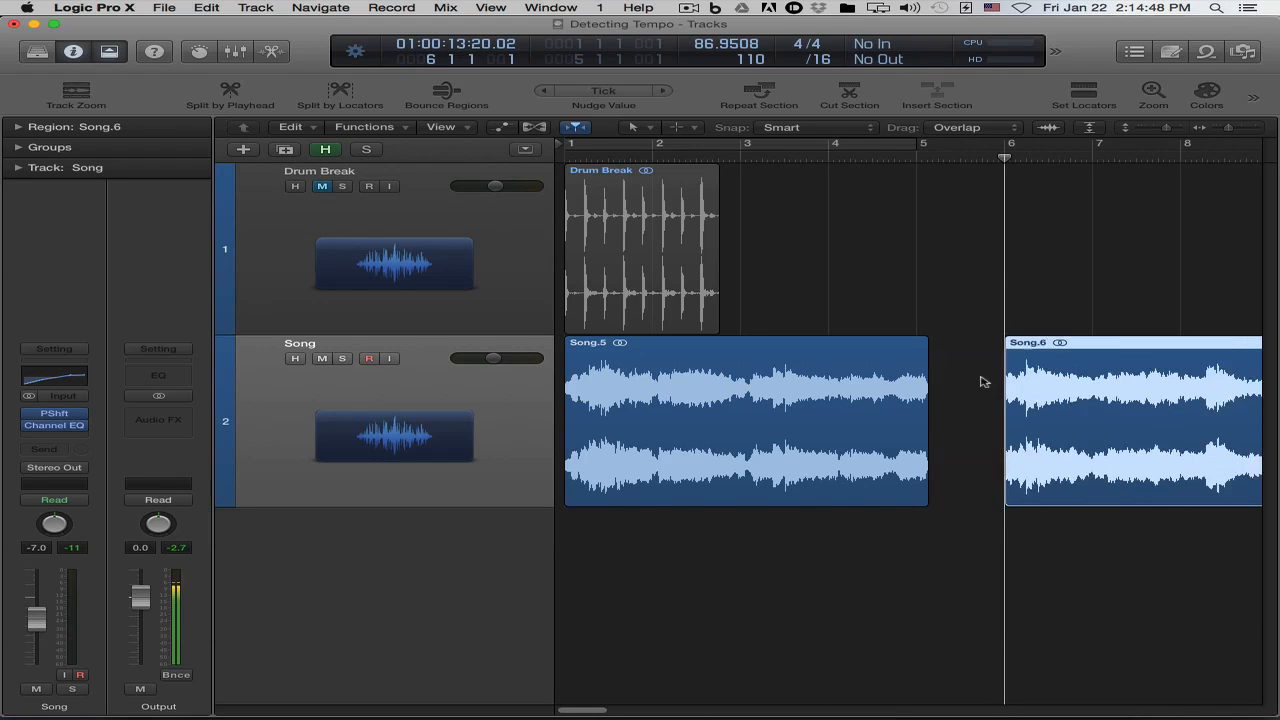
pyautogui.click(943, 267)
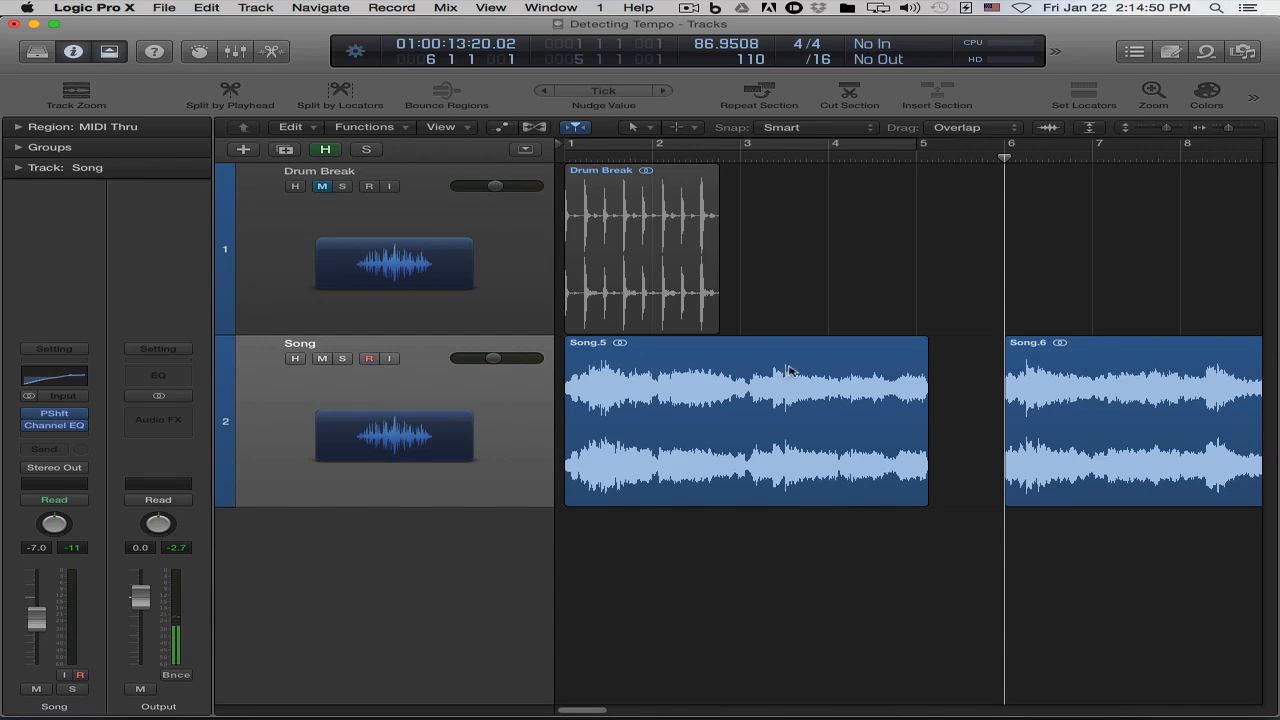
pyautogui.click(855, 368)
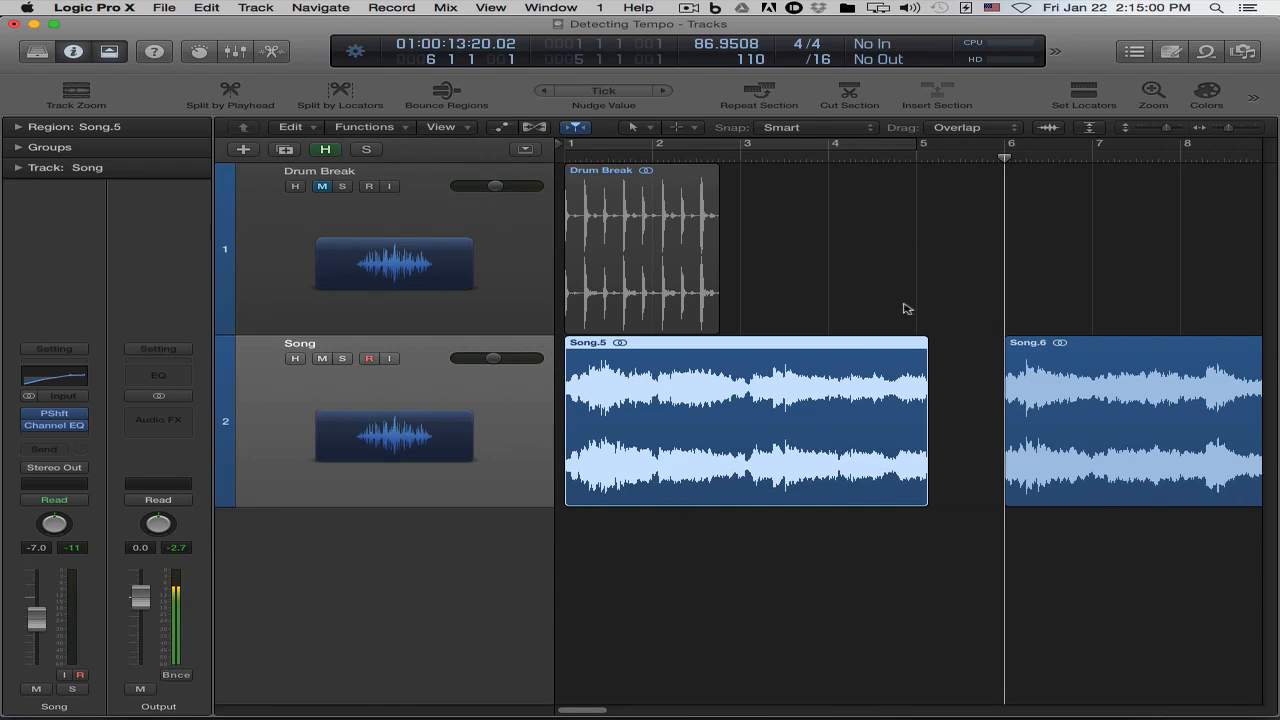
pyautogui.scroll(-5, 920, 311)
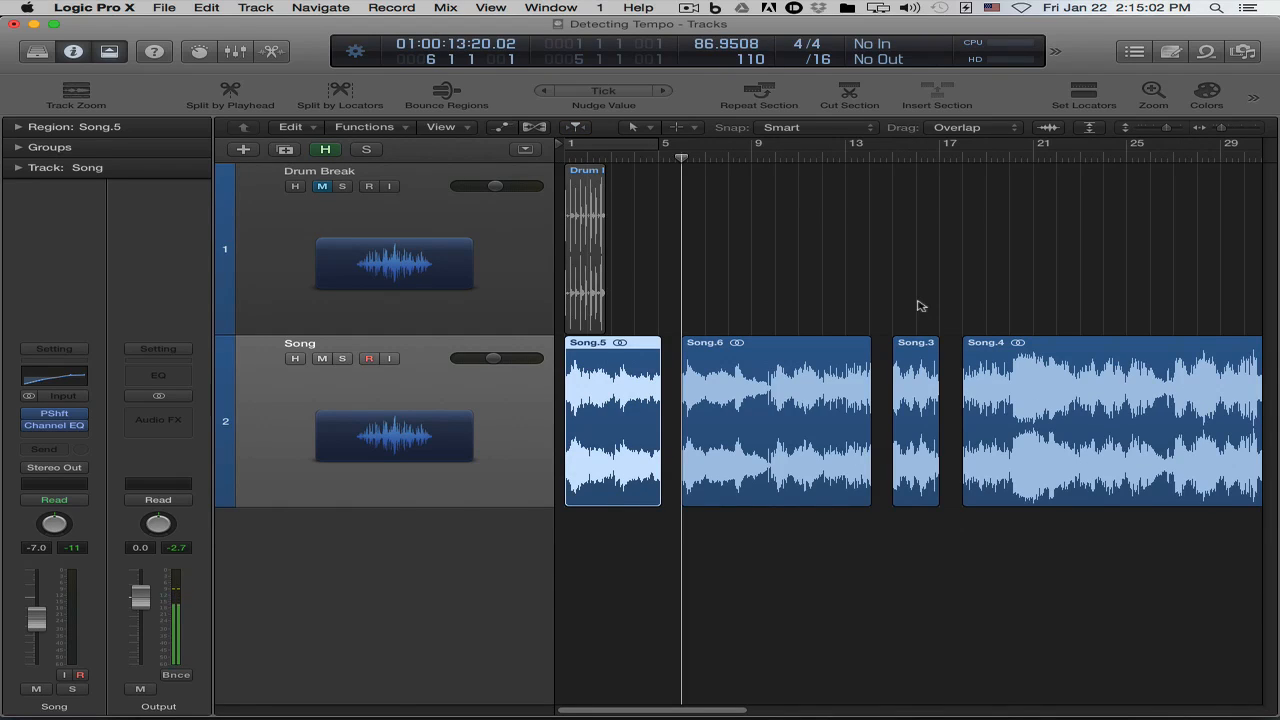
pyautogui.click(900, 358)
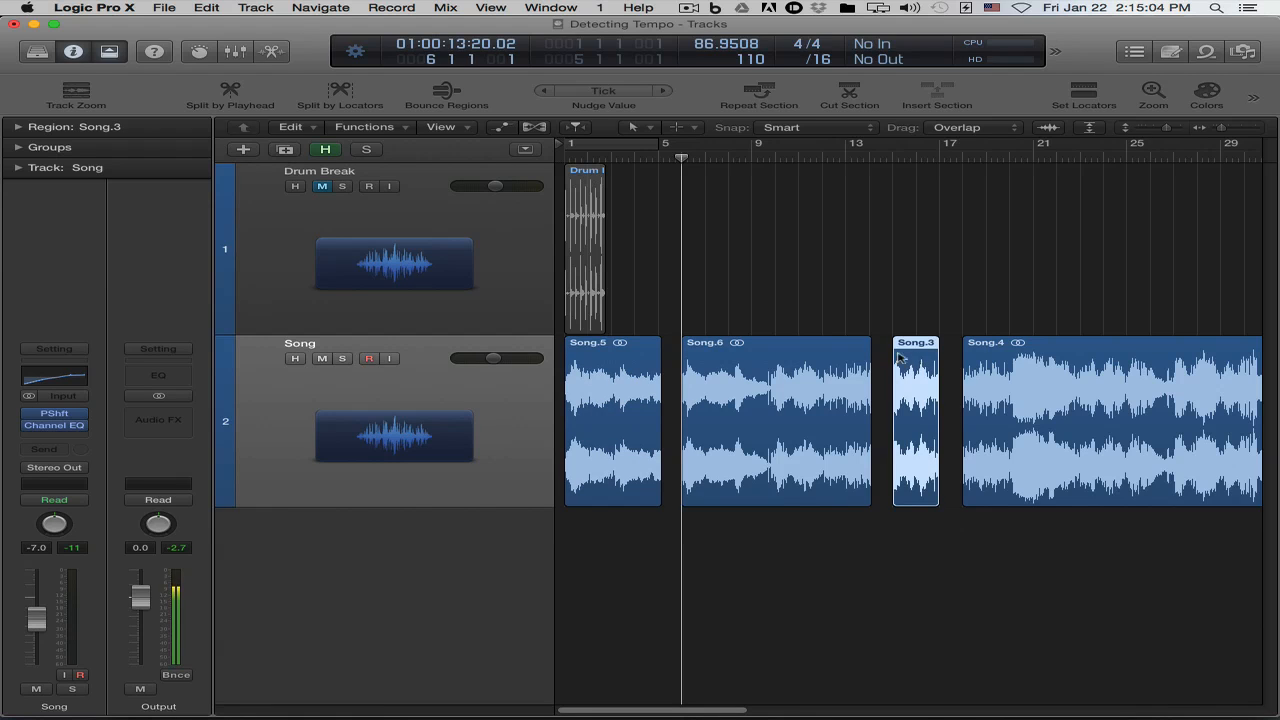
pyautogui.scroll(8, 834, 357)
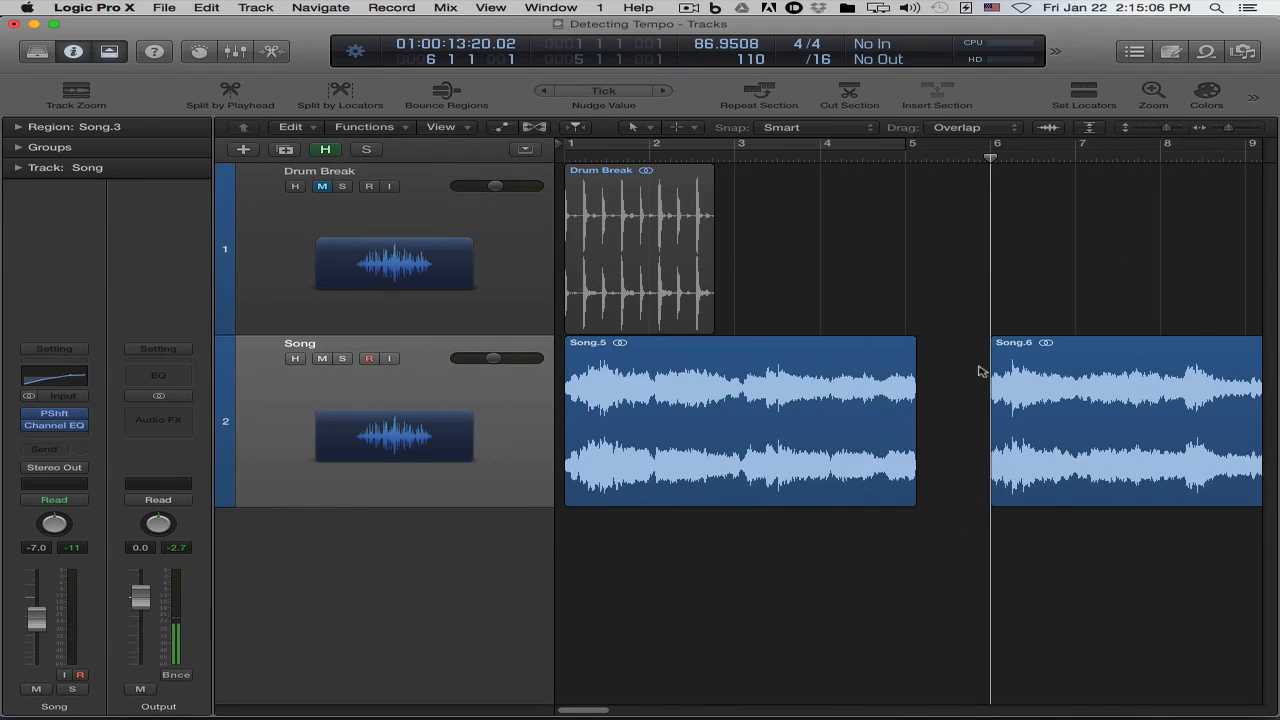
# Turn cycling back on for the range from bar 1 to bar 5.
pyautogui.click(800, 357)
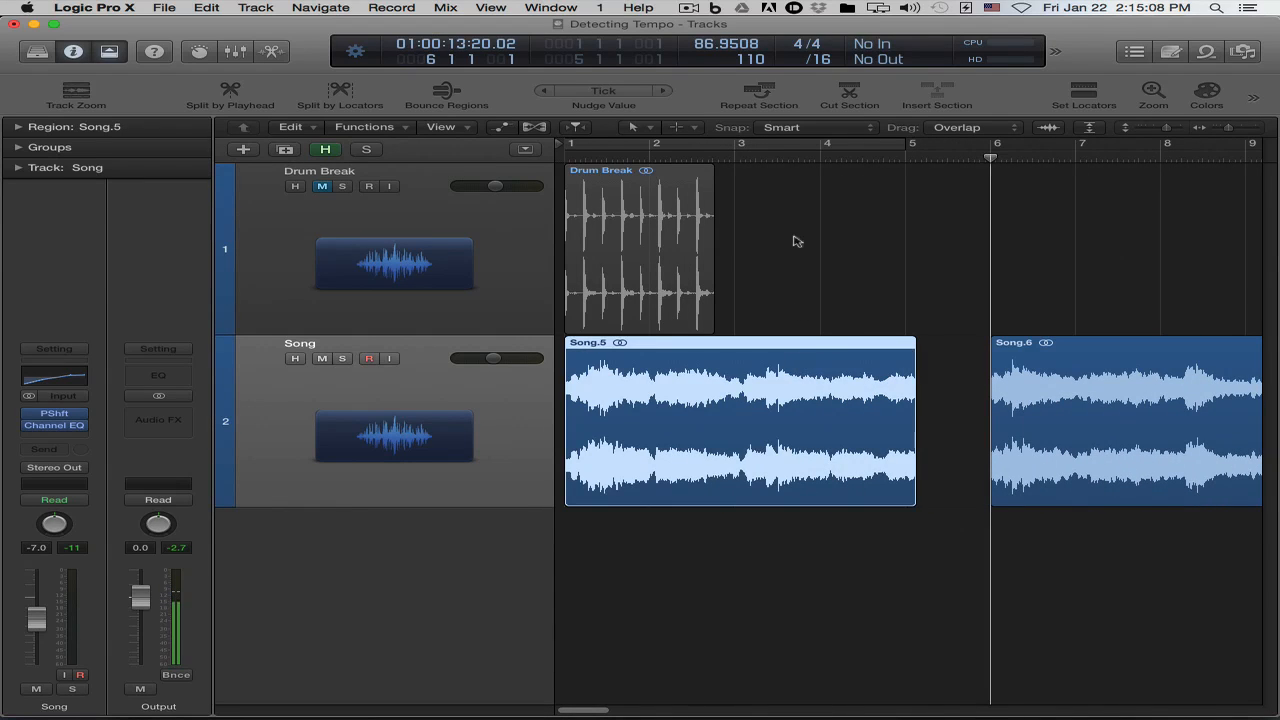
pyautogui.click(770, 144)
pyautogui.click(880, 285)
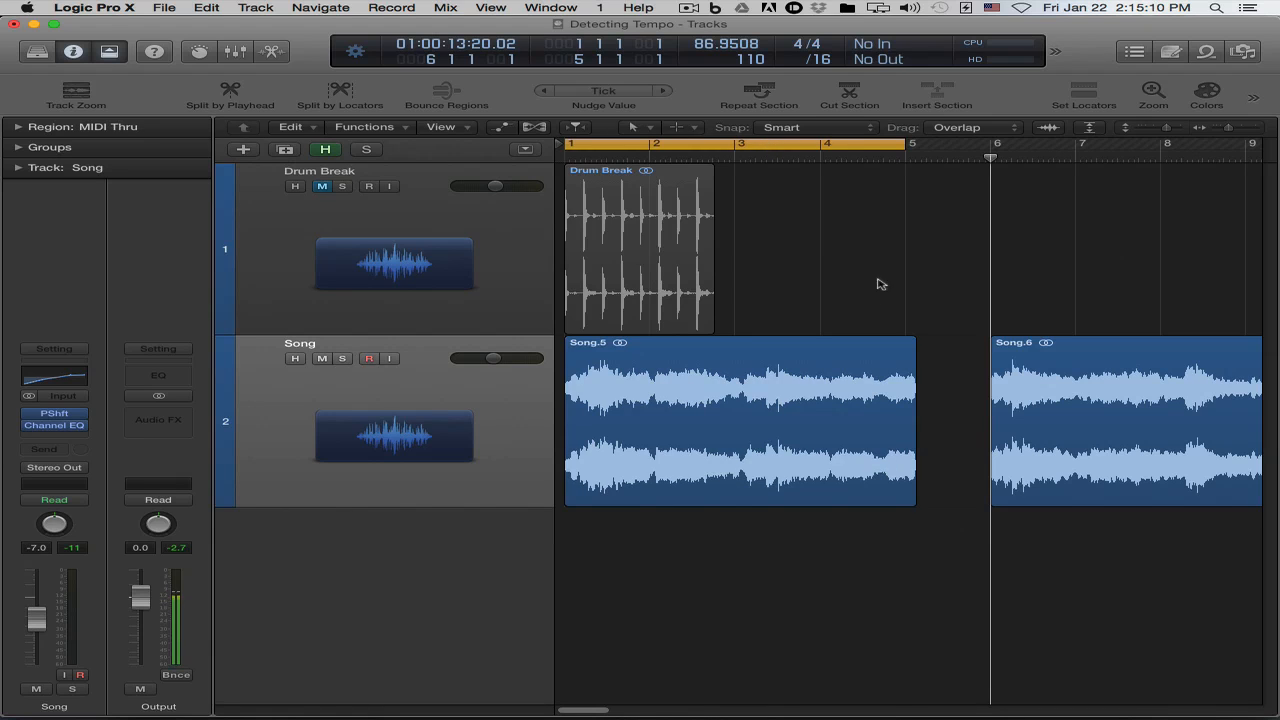
# Adjust the project tempo globally using the length of the opening Song region and the four-bar locators.
pyautogui.click(830, 366)
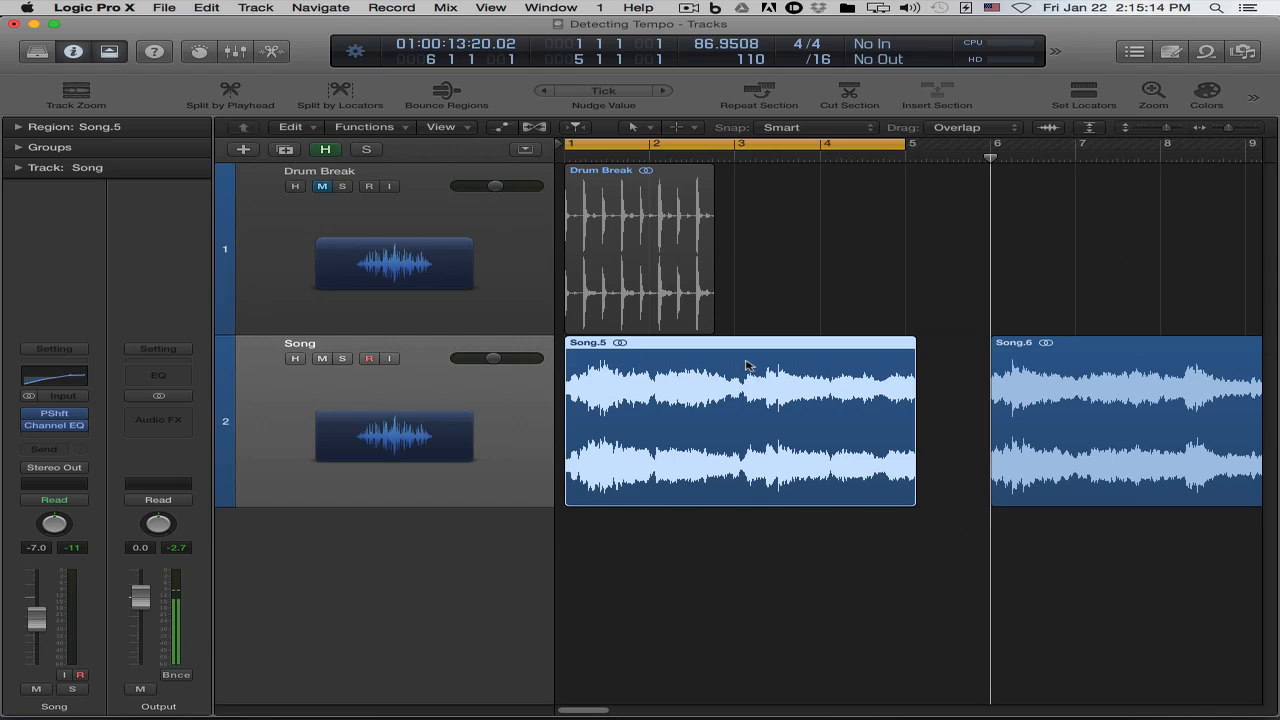
pyautogui.click(293, 127)
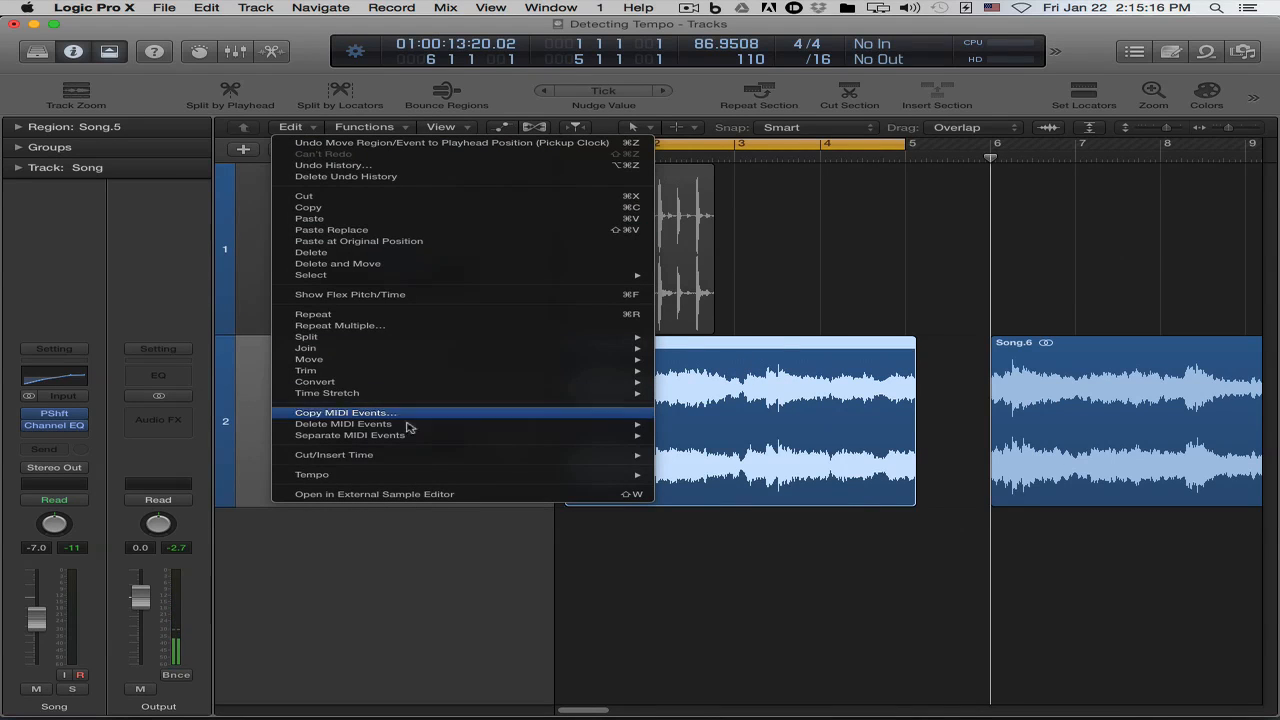
pyautogui.moveTo(414, 476)
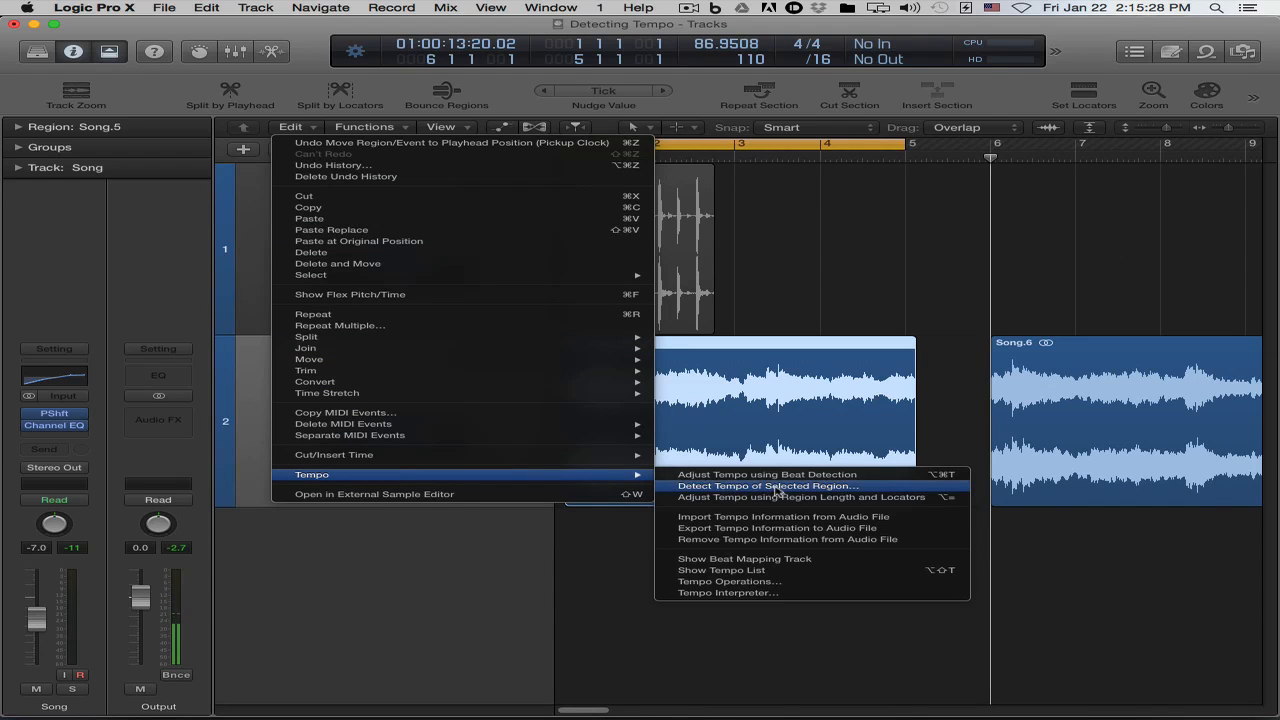
pyautogui.click(936, 503)
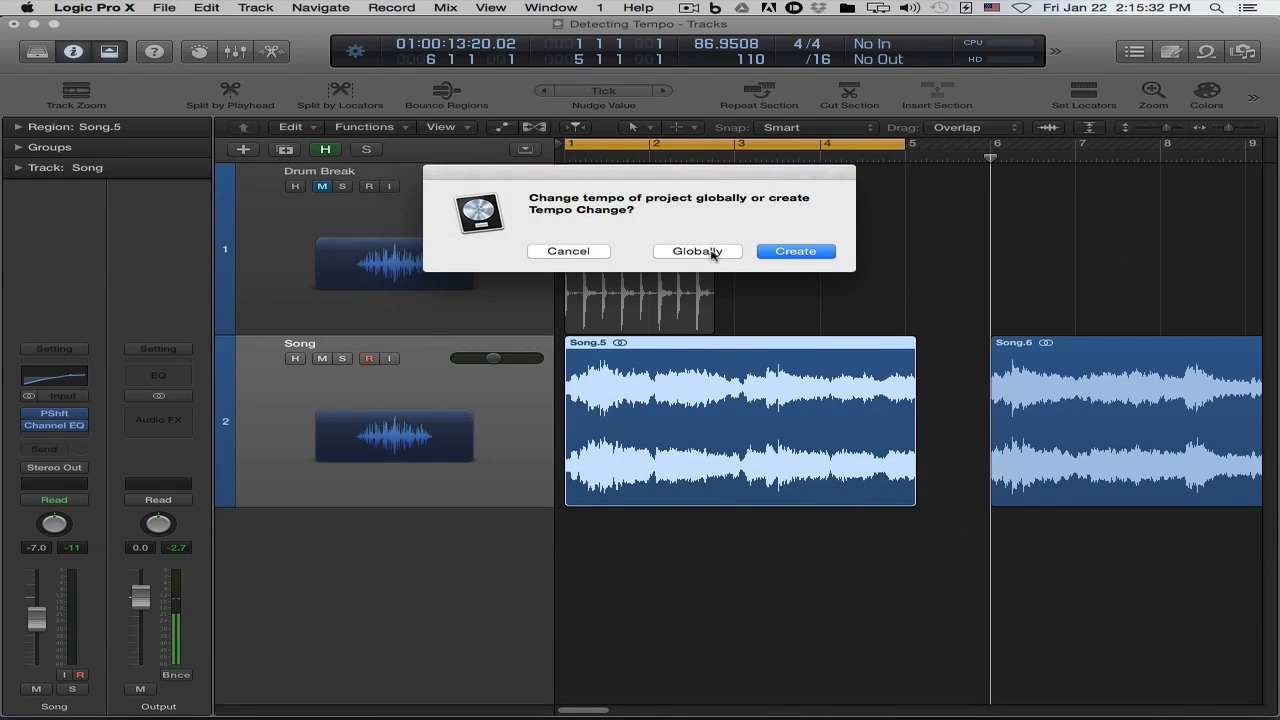
pyautogui.click(712, 252)
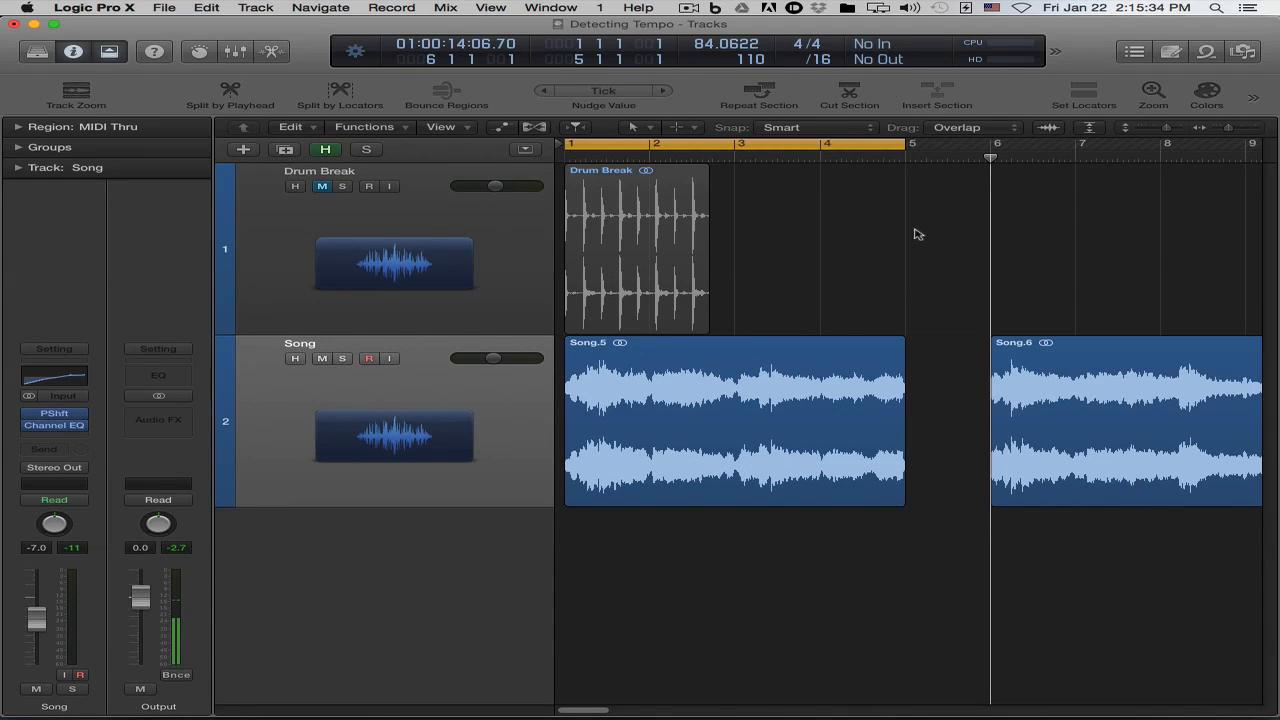
# Play the cycled opening section against the new tempo, and return the playhead to the start of the song.
pyautogui.press('space')
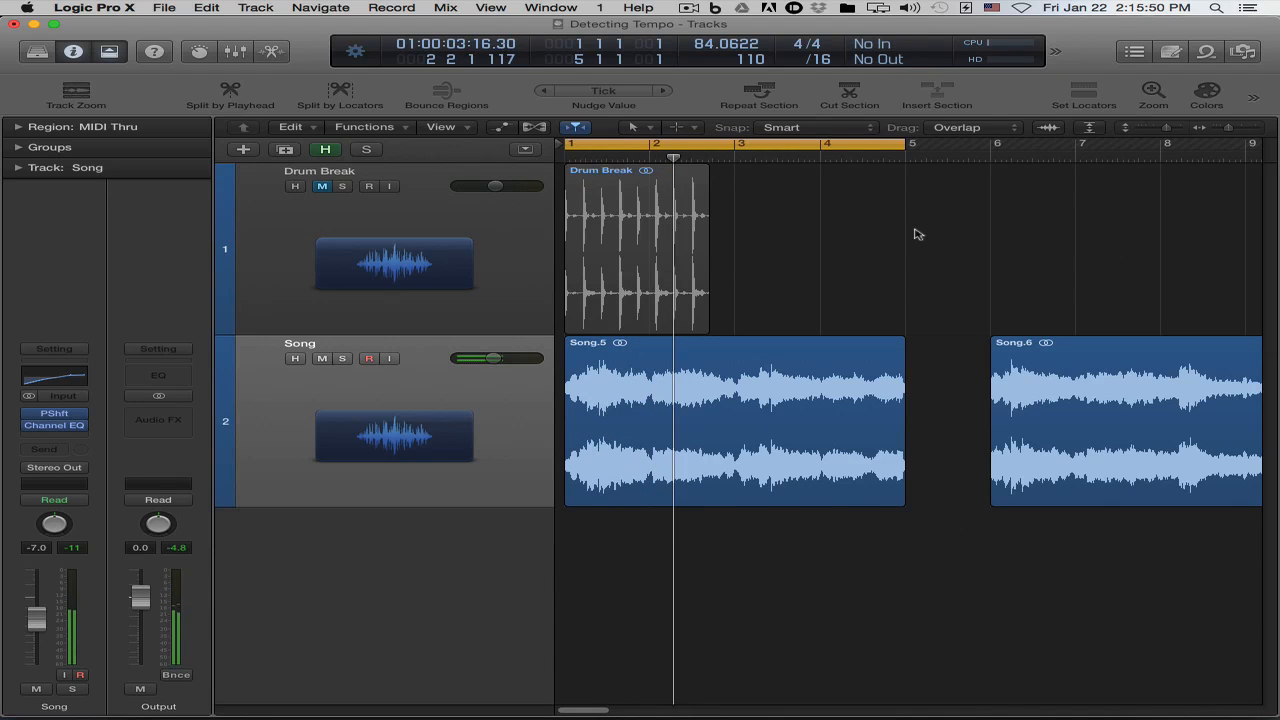
pyautogui.press('Return')
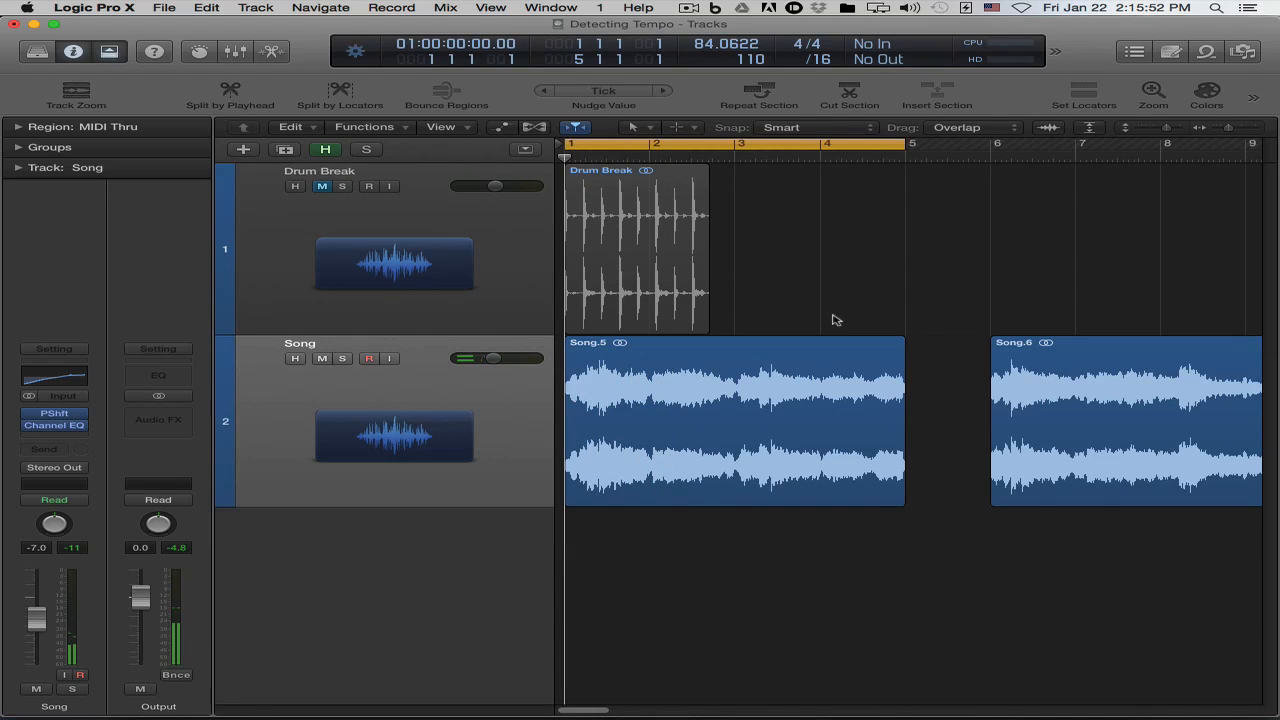
pyautogui.scroll(1, 880, 263)
pyautogui.scroll(2, 880, 263)
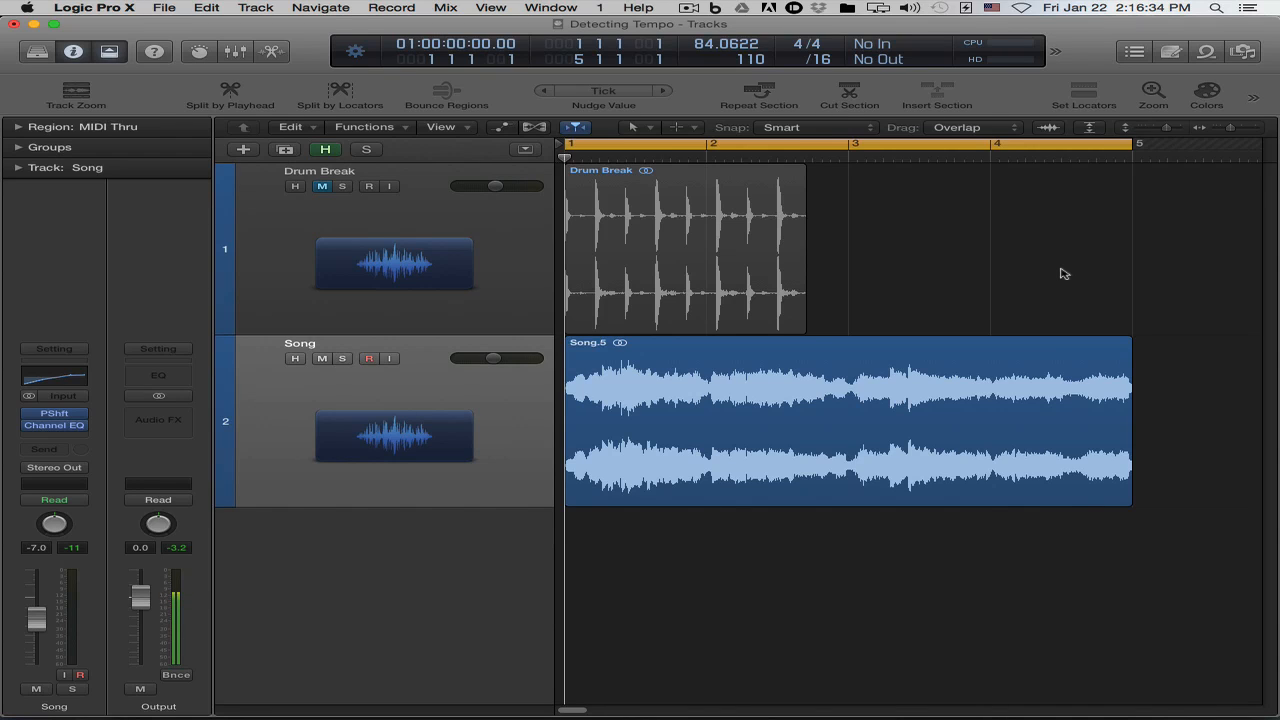
pyautogui.click(738, 56)
pyautogui.click(712, 44)
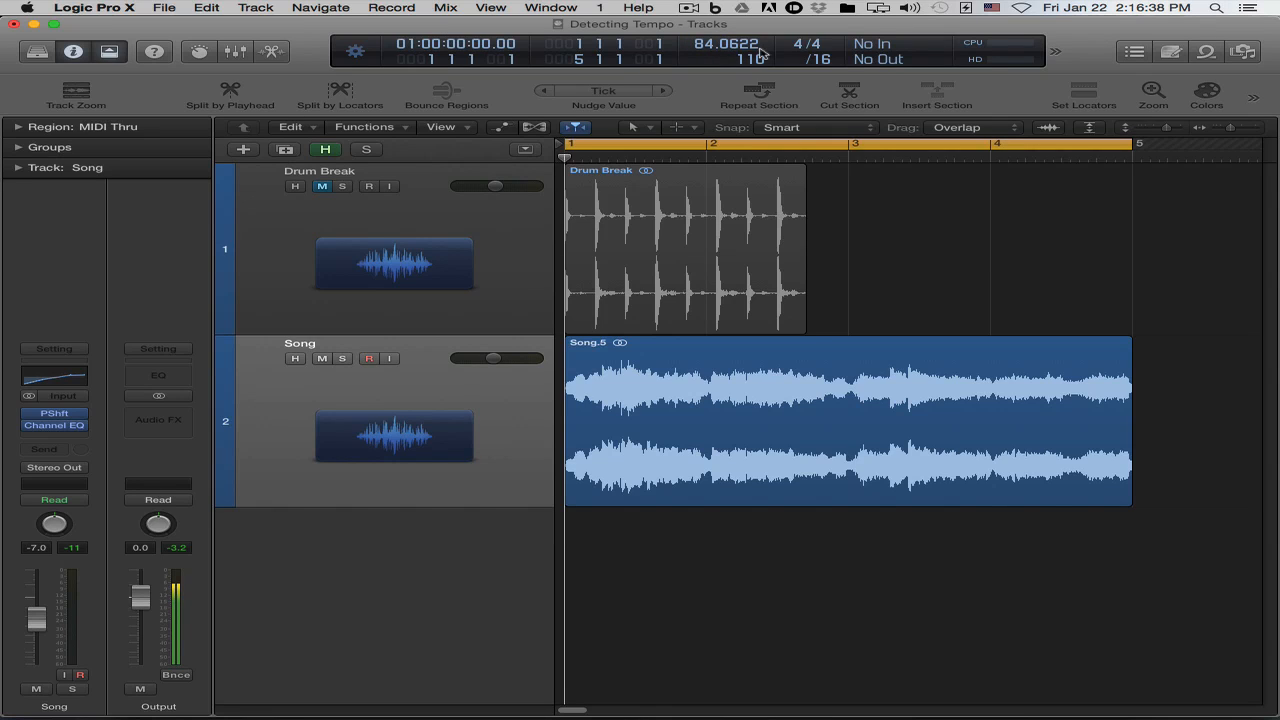